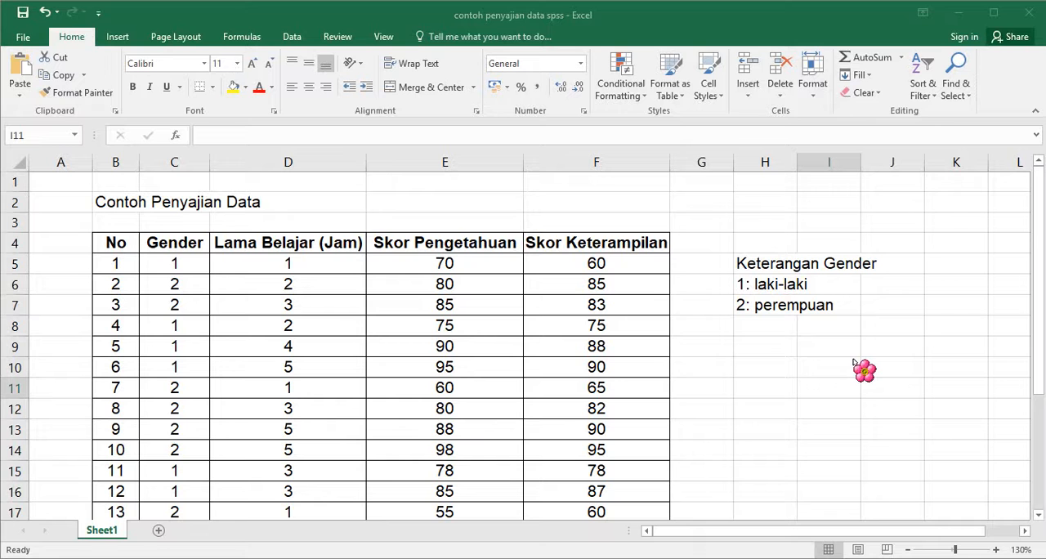
# - Look through the sample data table from its first rows to its last rows and back
pyautogui.click(1041, 246)
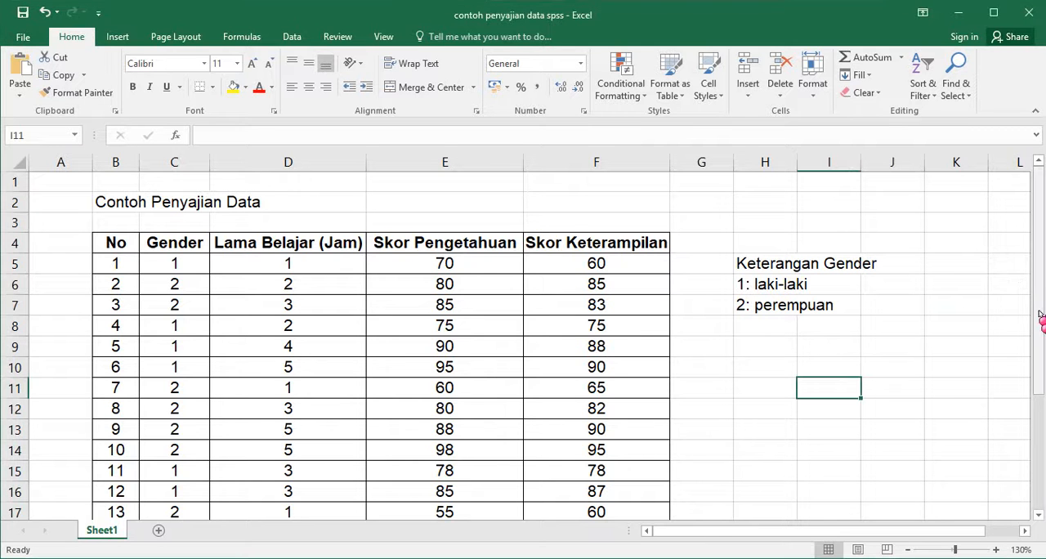
pyautogui.moveTo(1040, 316); pyautogui.dragTo(1040, 504)
pyautogui.moveTo(1043, 470); pyautogui.dragTo(1042, 347)
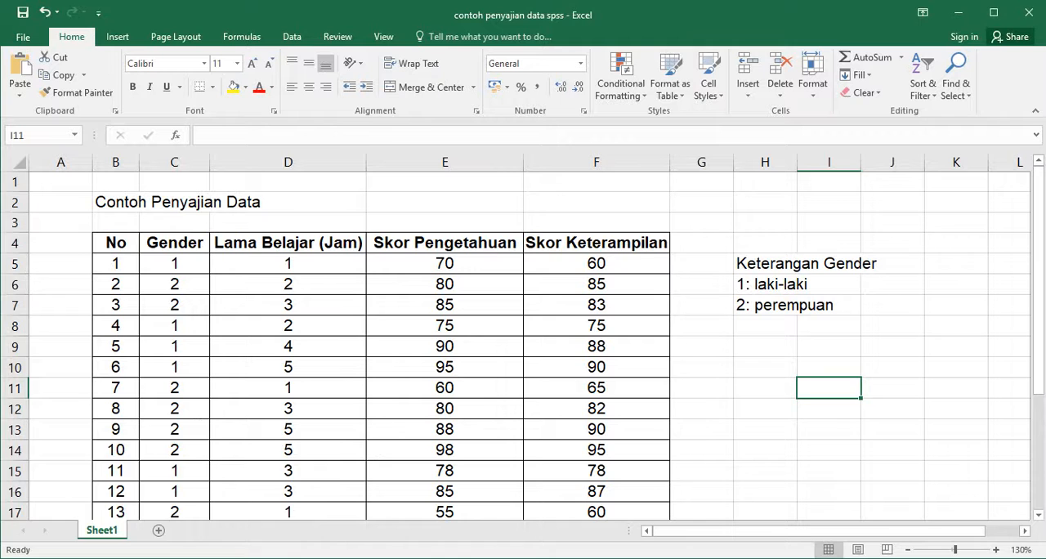
# - Switch to the SPSS Data Editor, glance at the empty data sheet and return to the variable definitions
pyautogui.click(169, 558)
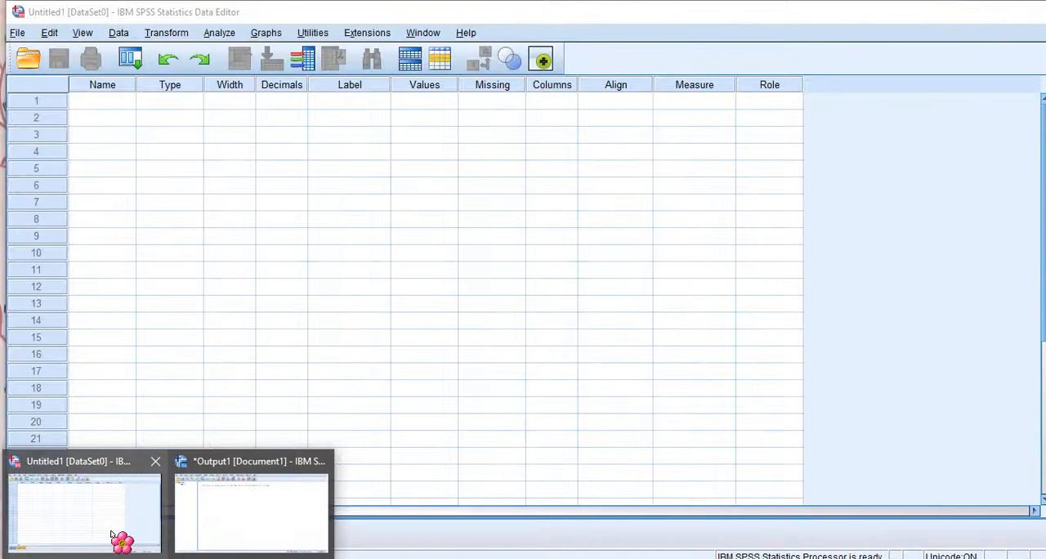
pyautogui.click(113, 535)
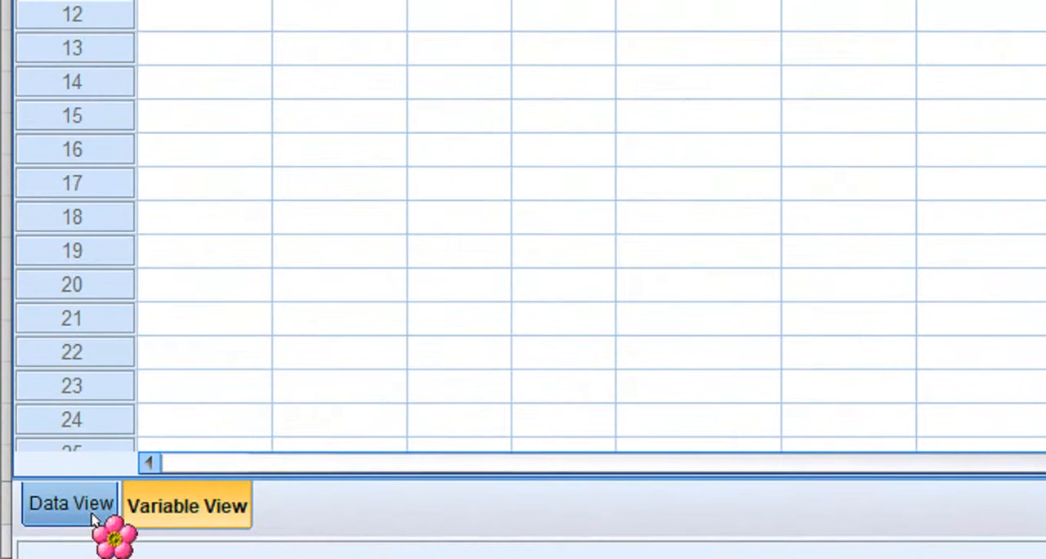
pyautogui.click(72, 503)
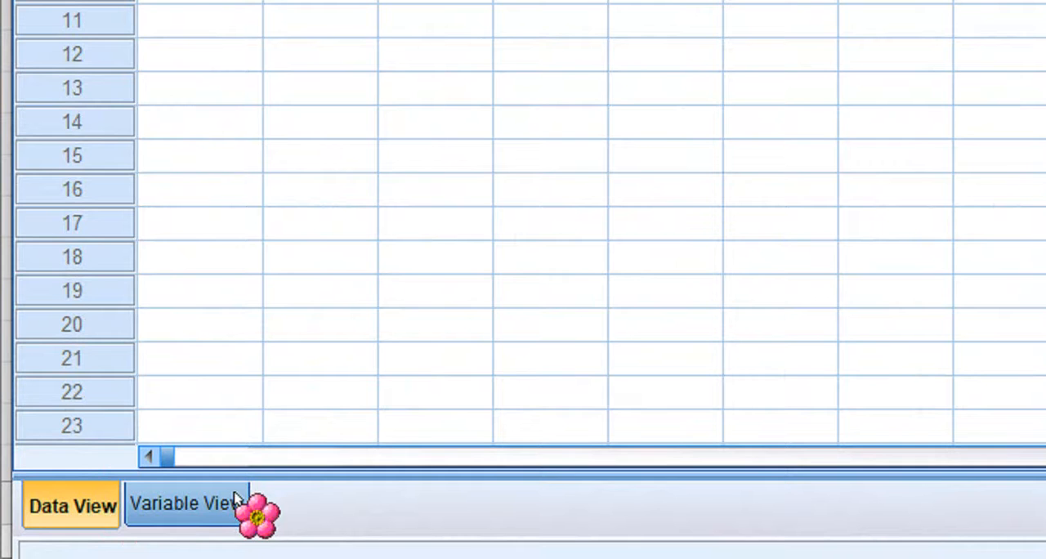
pyautogui.click(205, 508)
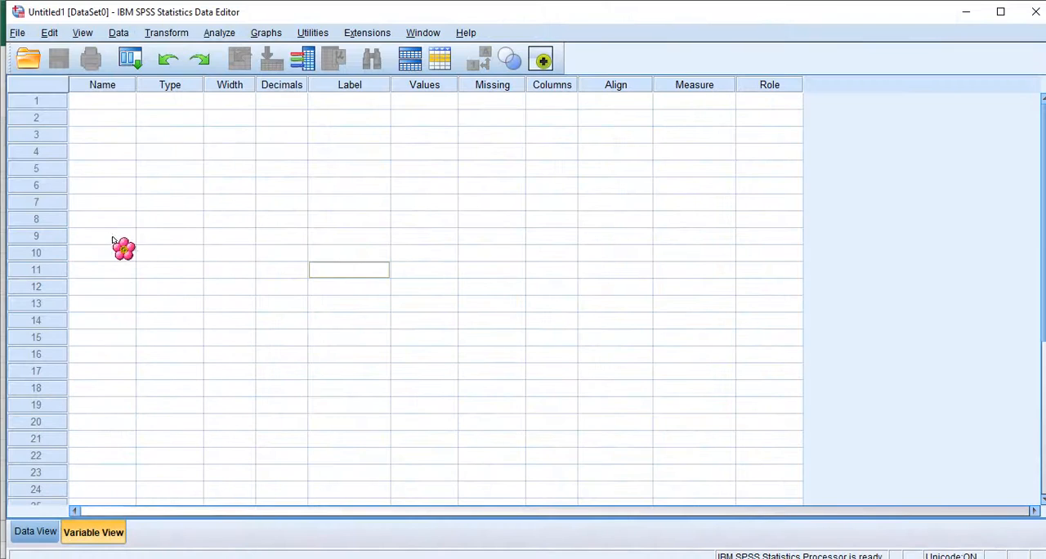
# - Define the first variable with the name Gender and set its decimals to 0
pyautogui.click(93, 106)
pyautogui.click(93, 104)
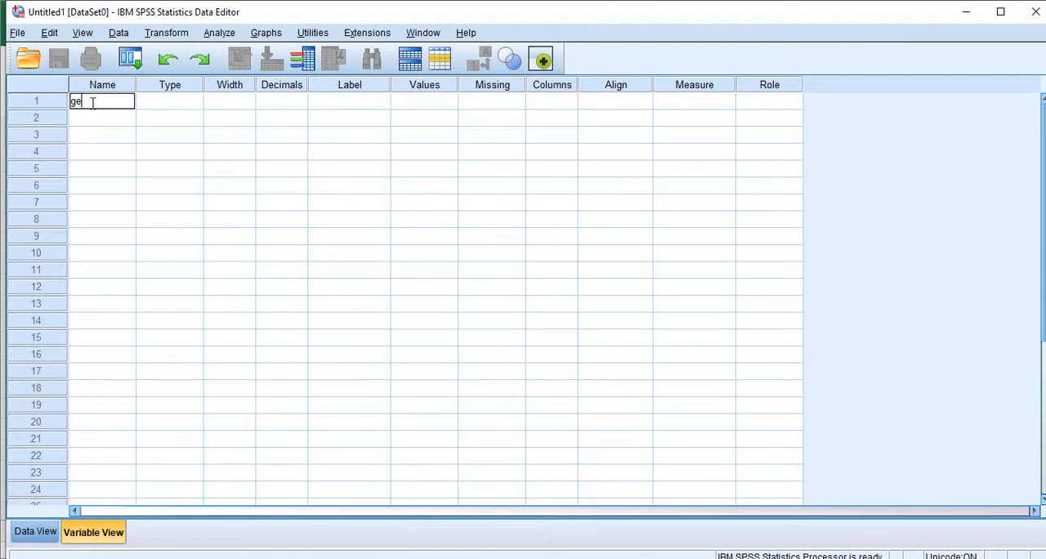
pyautogui.write('Gender')
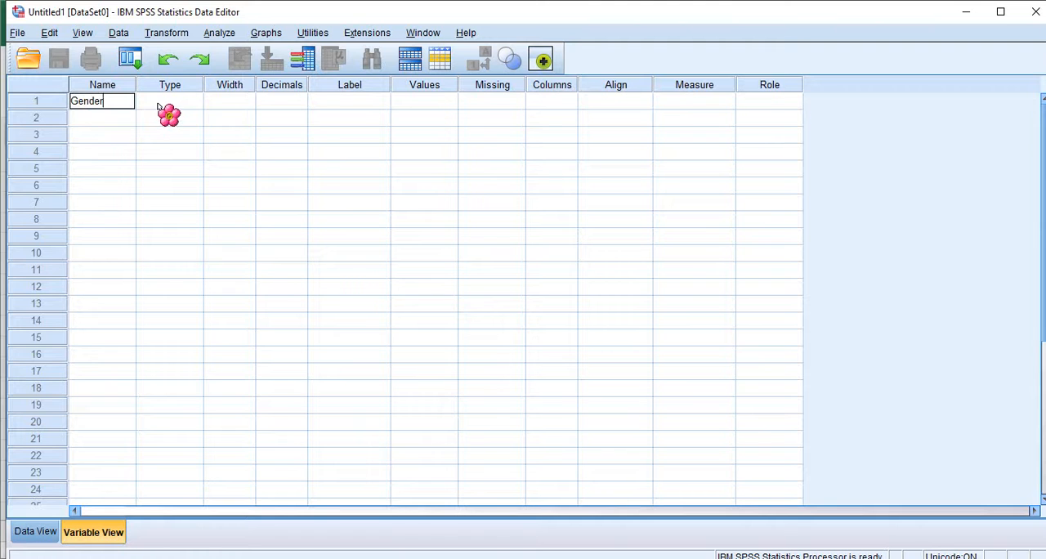
pyautogui.click(243, 99)
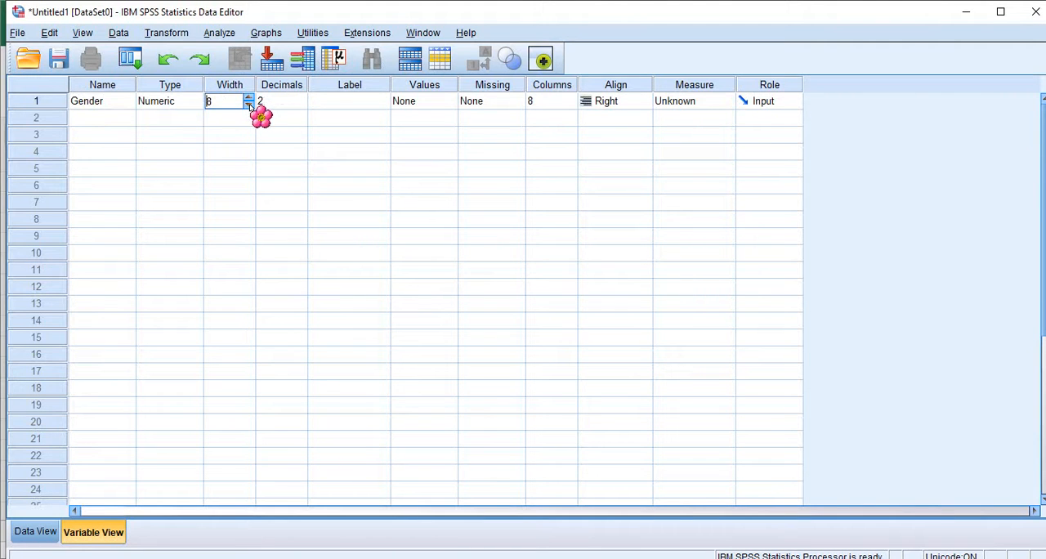
pyautogui.click(288, 106)
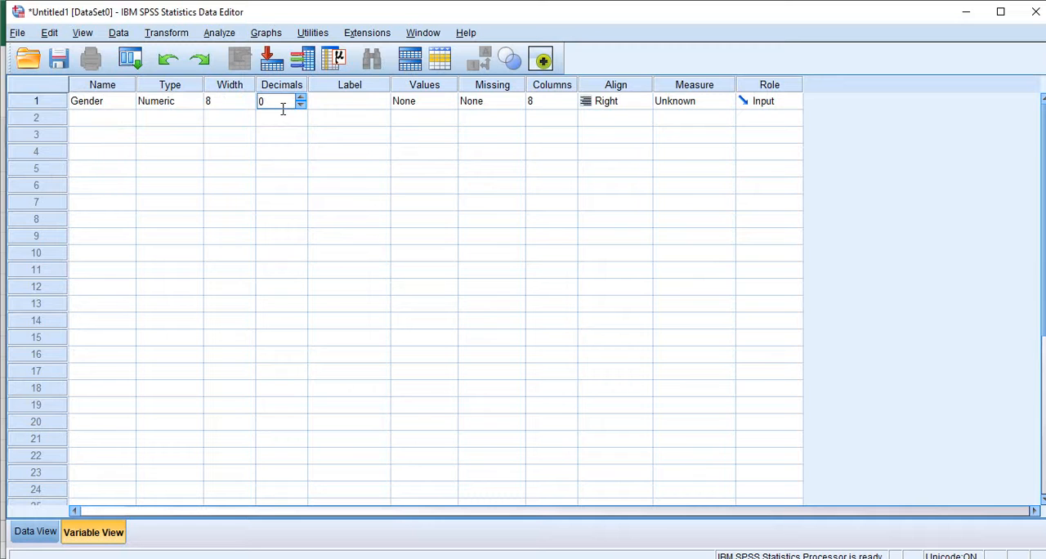
# - Add a value label to the Gender variable that assigns Laki-laki to value 1
pyautogui.click(446, 103)
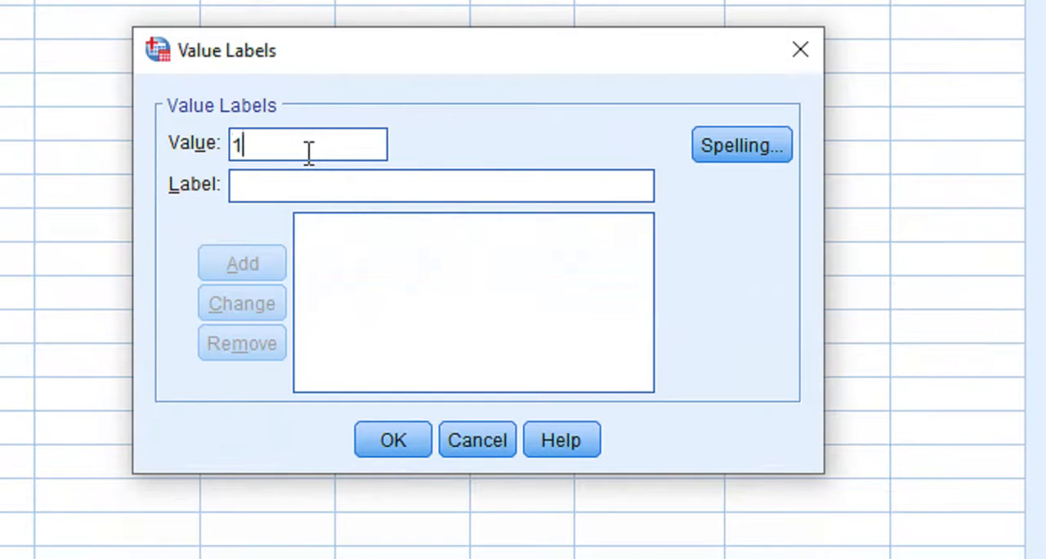
pyautogui.write('1')
pyautogui.click(479, 180)
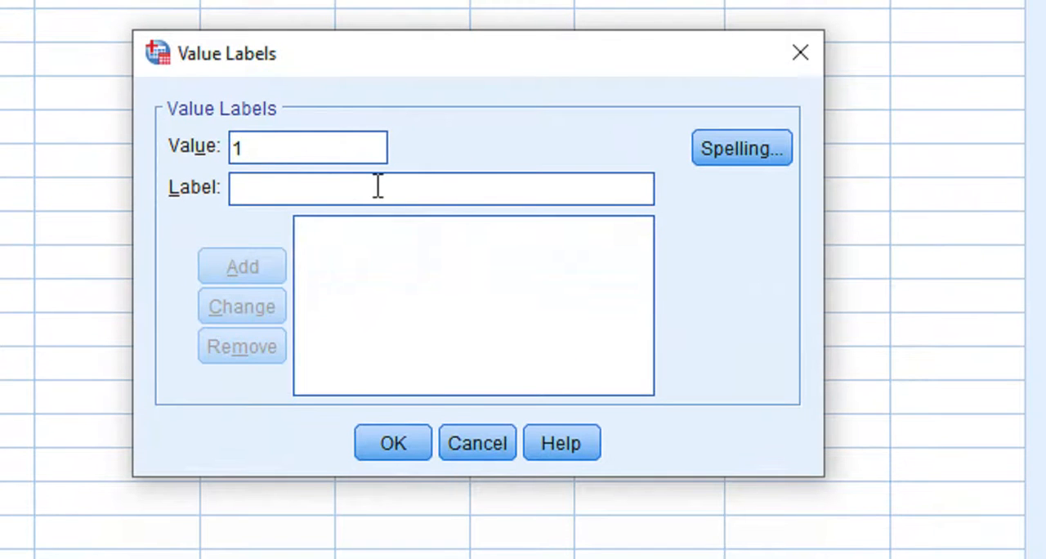
pyautogui.write('Laki-laki')
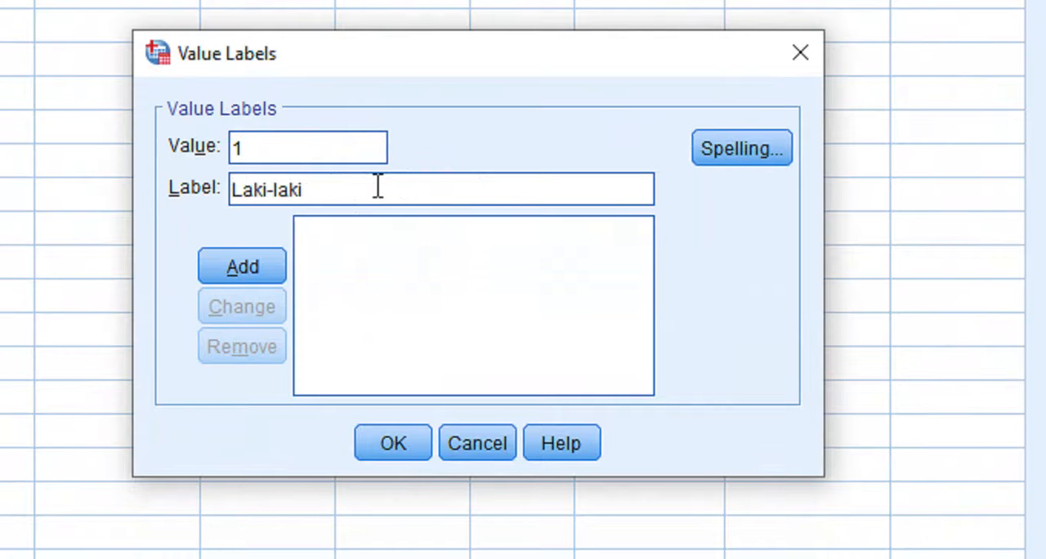
pyautogui.click(249, 270)
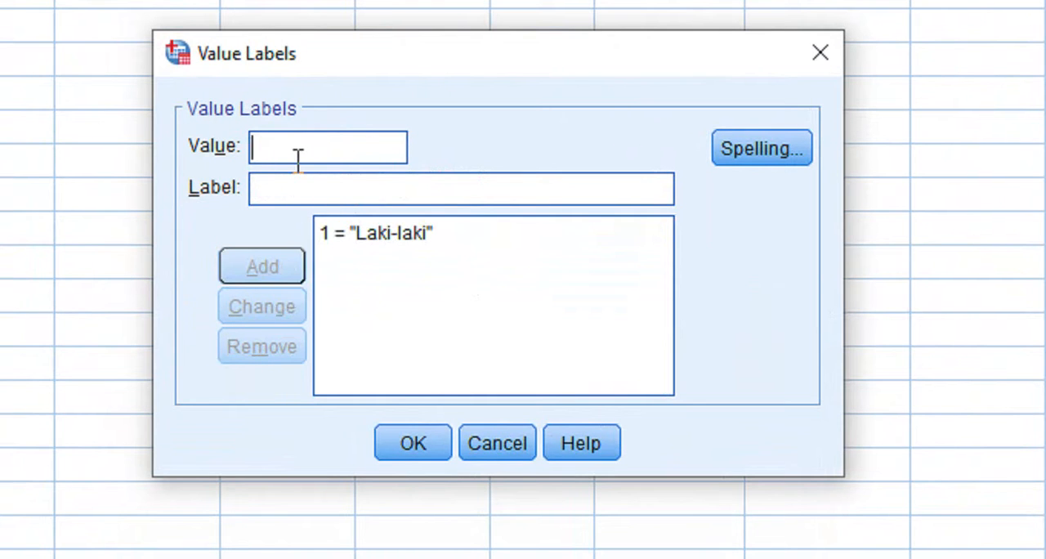
# - Add the label Perempuan for value 2 of Gender and apply the value labels
pyautogui.write('2')
pyautogui.click(413, 191)
pyautogui.write('Perempuan')
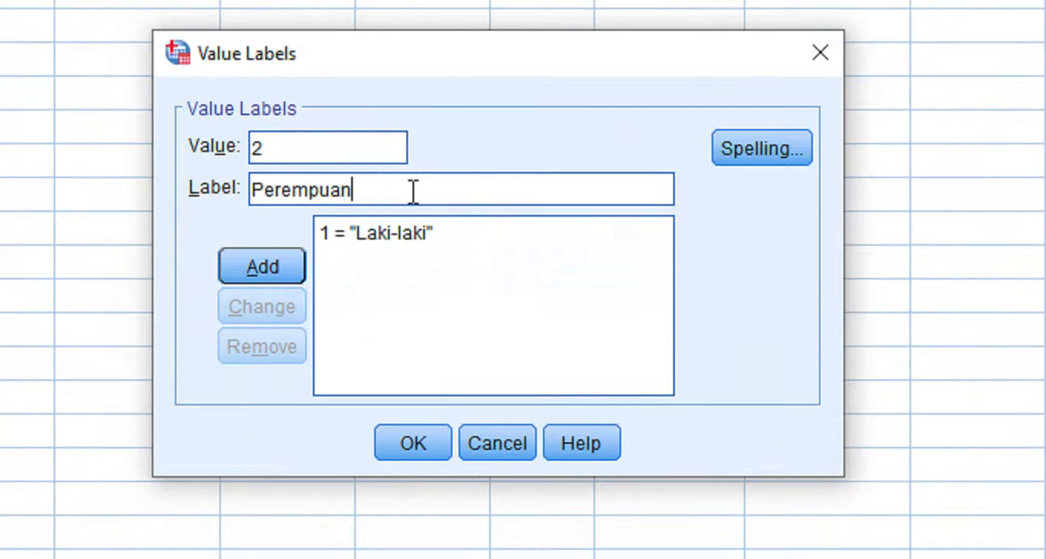
pyautogui.click(281, 270)
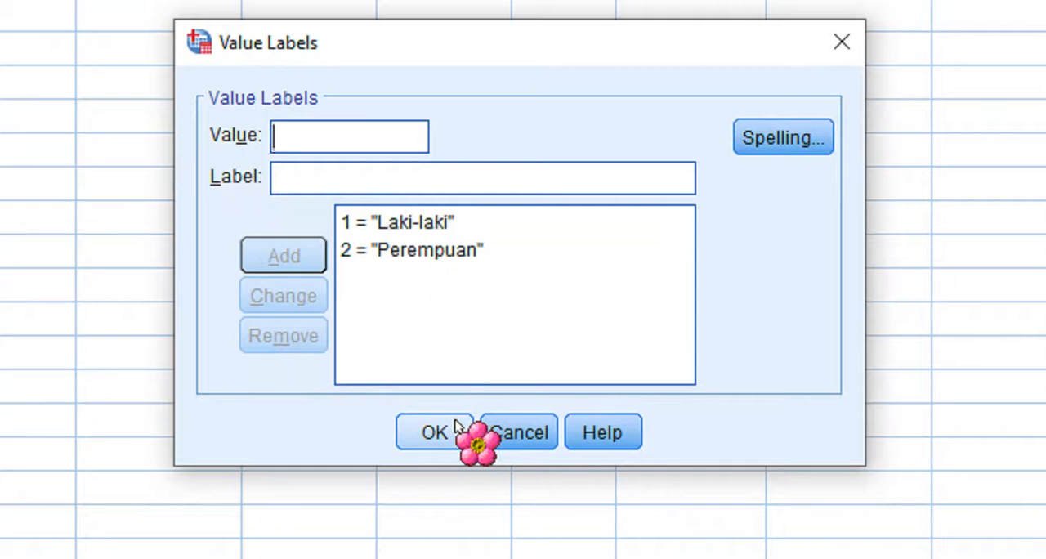
pyautogui.click(456, 441)
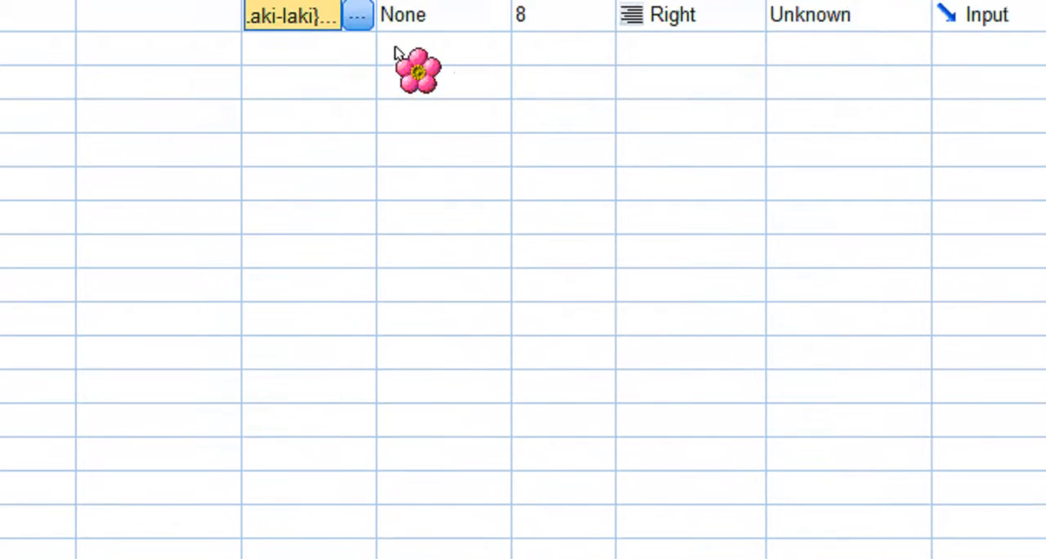
# - Recheck the value labels of Gender and set its measurement level to Nominal
pyautogui.click(361, 136)
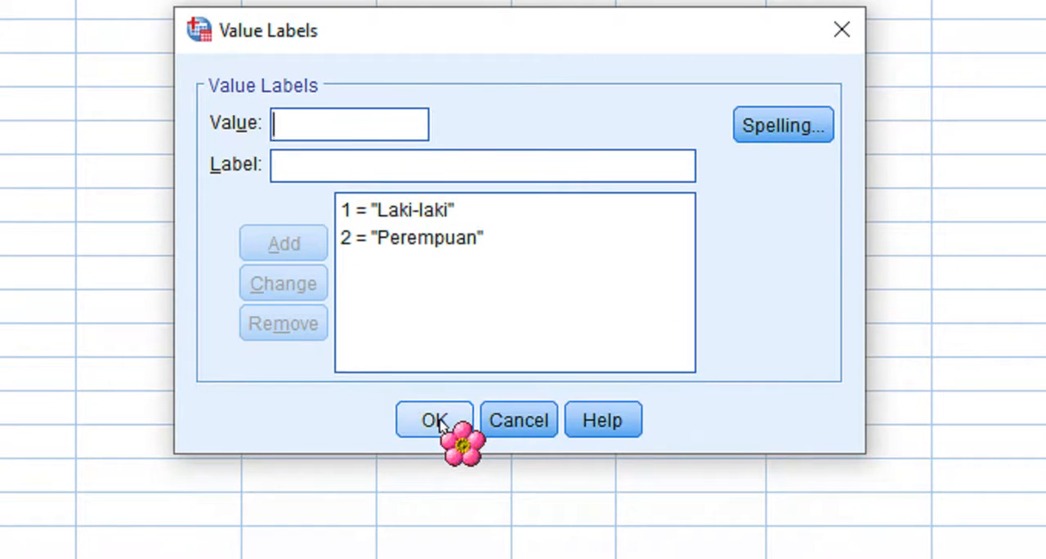
pyautogui.click(436, 420)
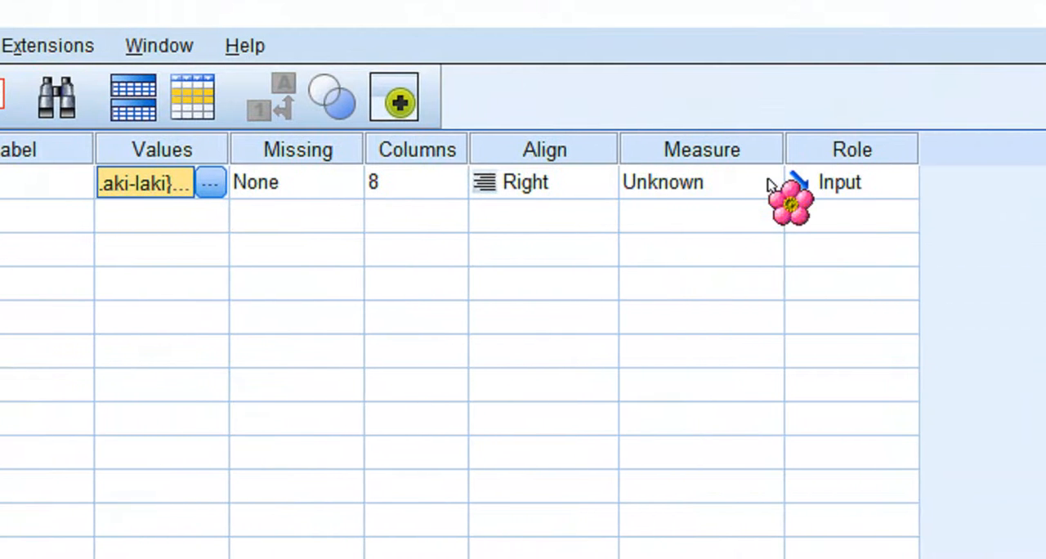
pyautogui.click(768, 183)
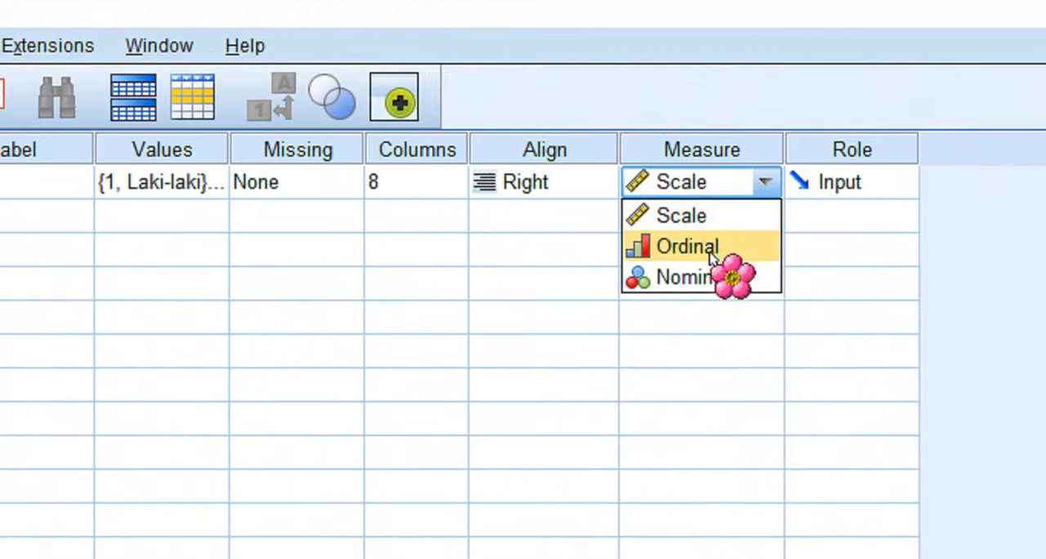
pyautogui.click(746, 280)
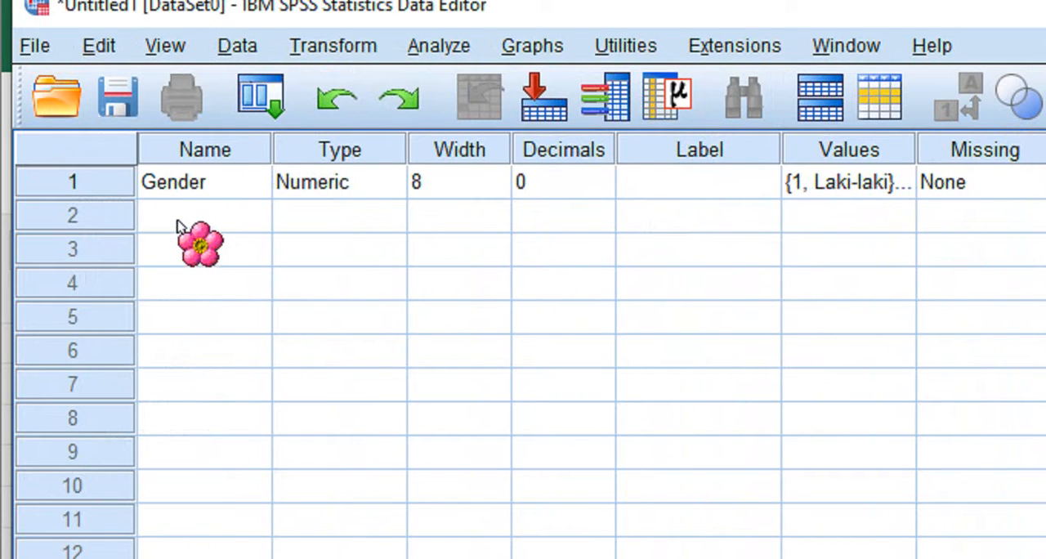
# - Name the second variable Lama_Belajar and widen the Name column
pyautogui.click(179, 226)
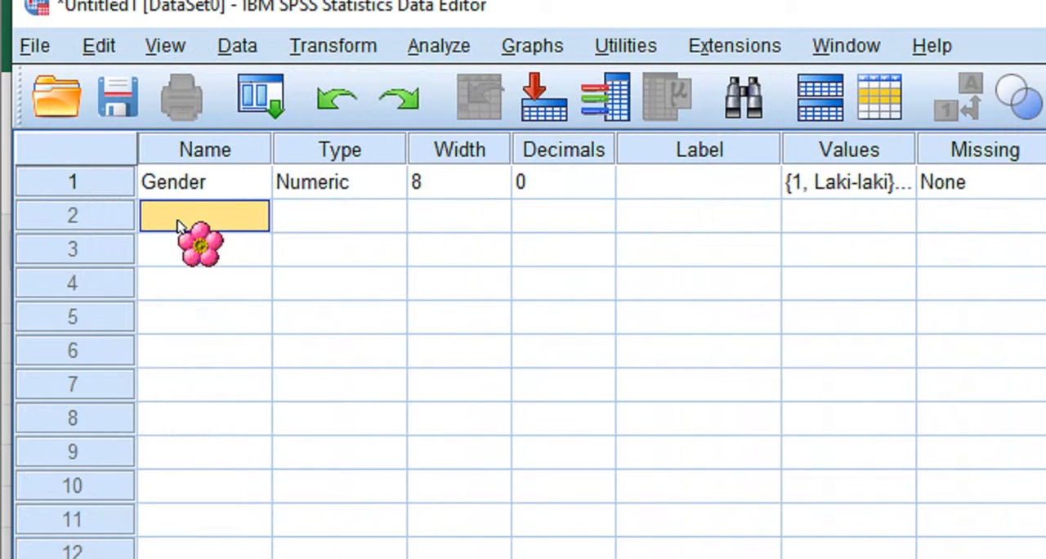
pyautogui.write('LAma')
pyautogui.press('BackSpace')
pyautogui.press('BackSpace')
pyautogui.press('BackSpace')
pyautogui.write('ama')
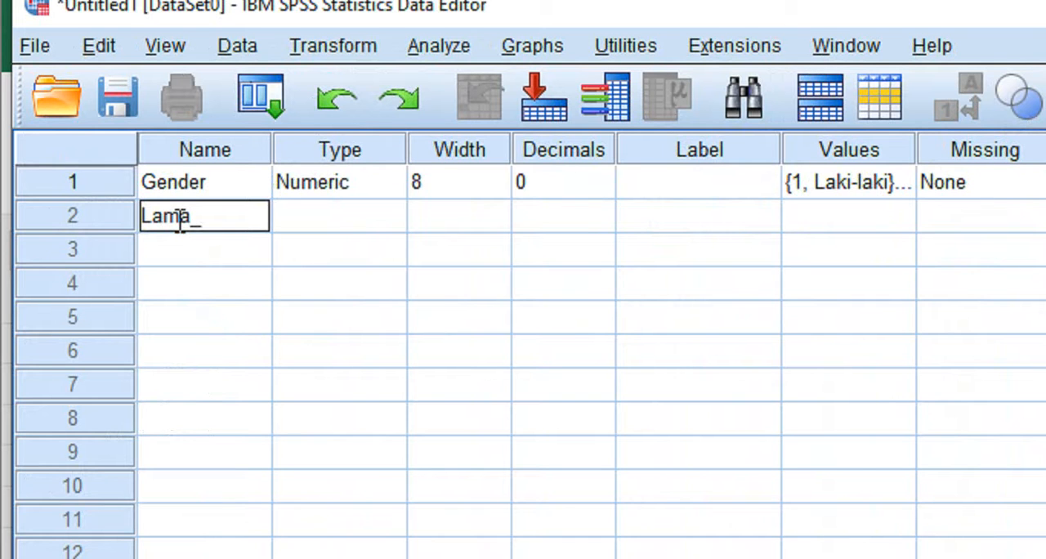
pyautogui.write('_Belajar')
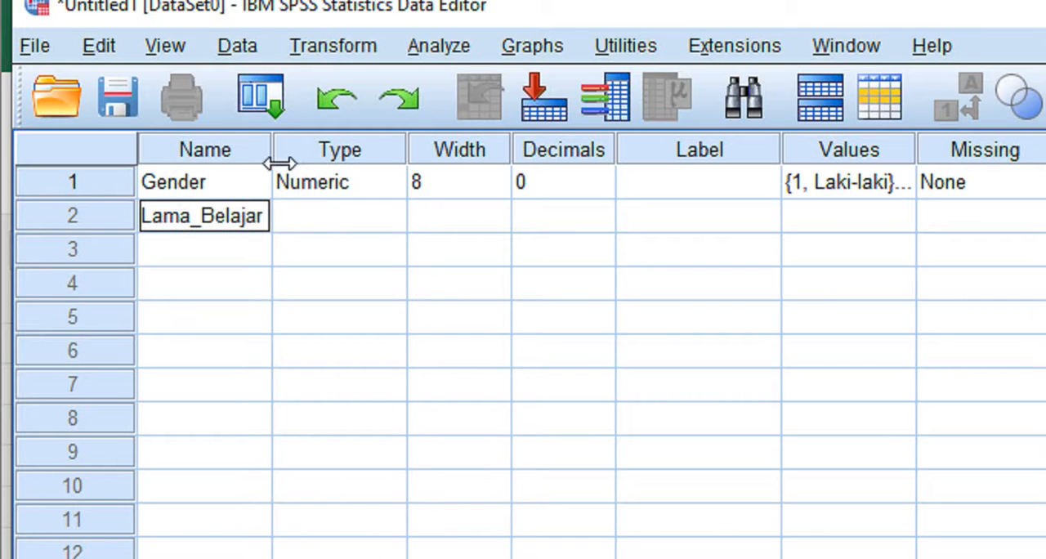
pyautogui.moveTo(275, 159); pyautogui.dragTo(316, 159)
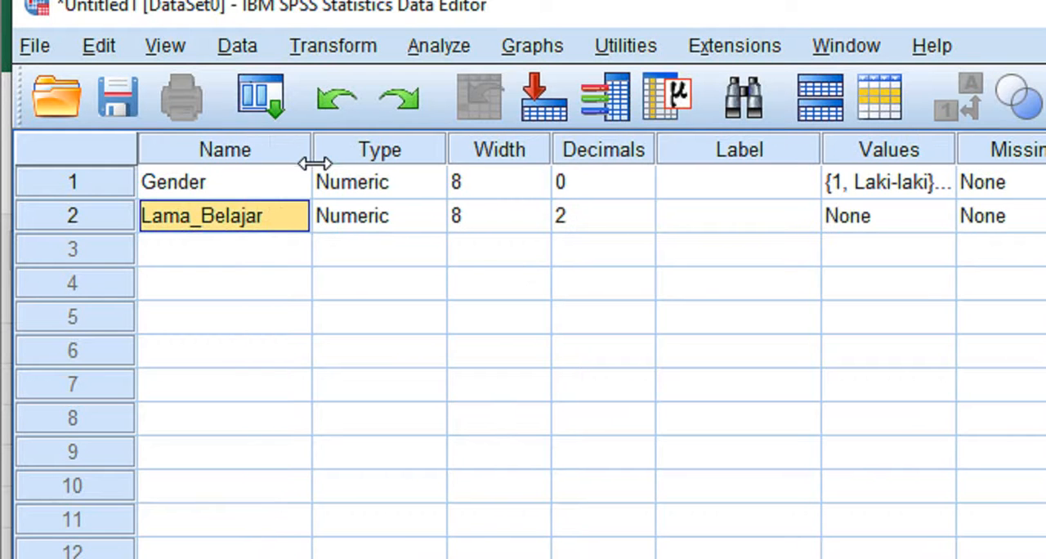
# - Set the decimals of Lama_Belajar to 0 and its measurement level to Ordinal
pyautogui.click(642, 222)
pyautogui.click(642, 222)
pyautogui.click(642, 222)
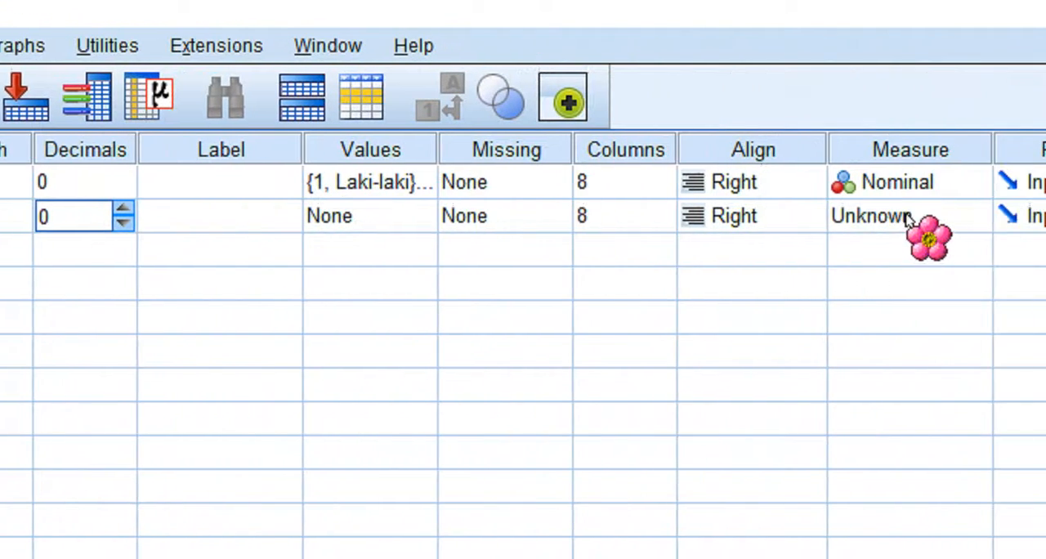
pyautogui.click(974, 218)
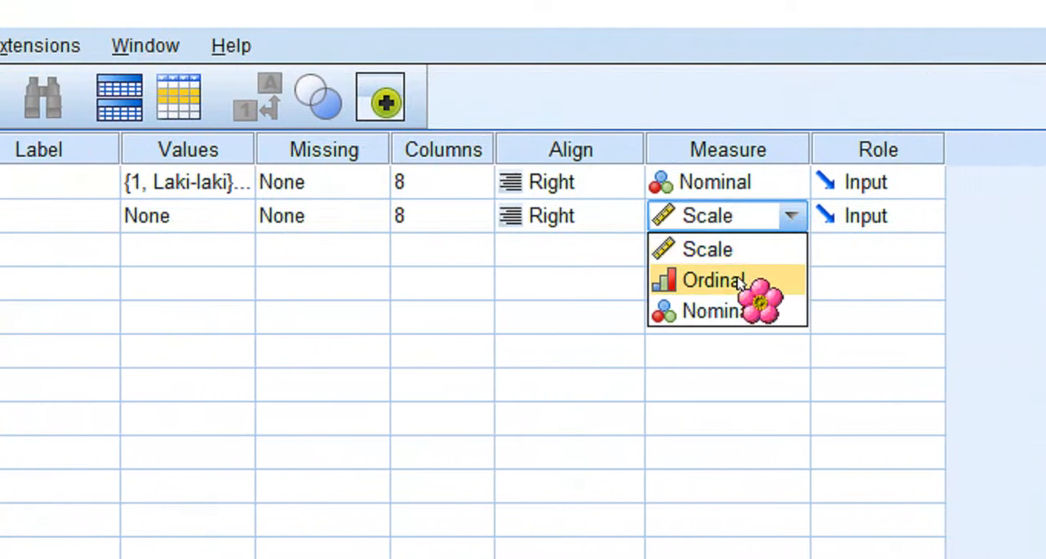
pyautogui.click(734, 285)
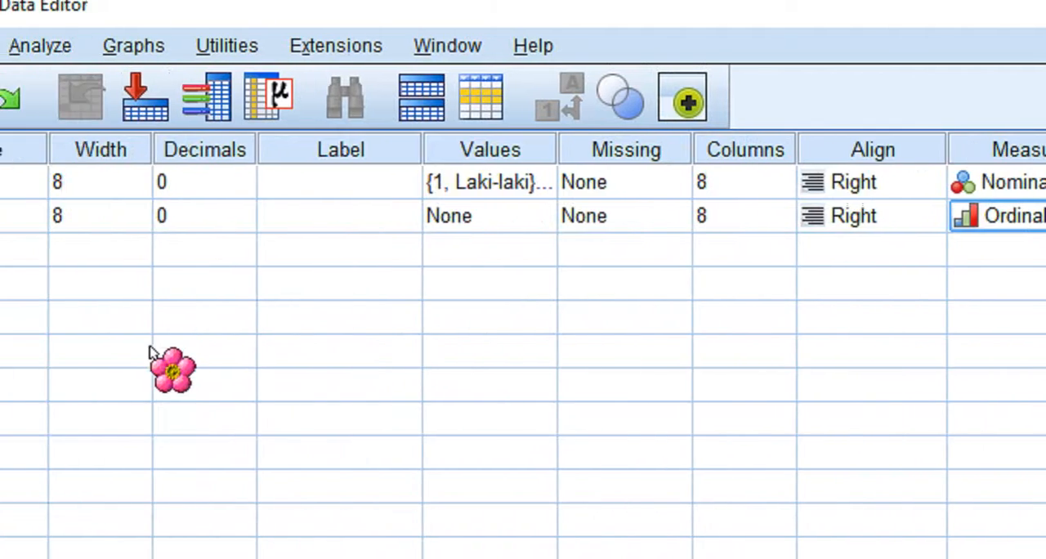
# - Add a third variable named Skor_Pengetahuan
pyautogui.click(207, 261)
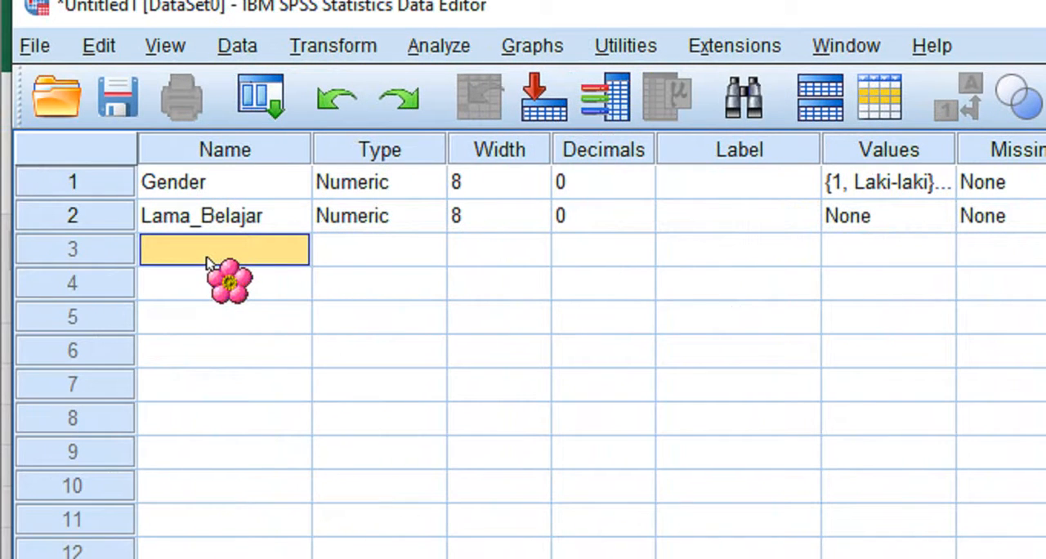
pyautogui.write('S')
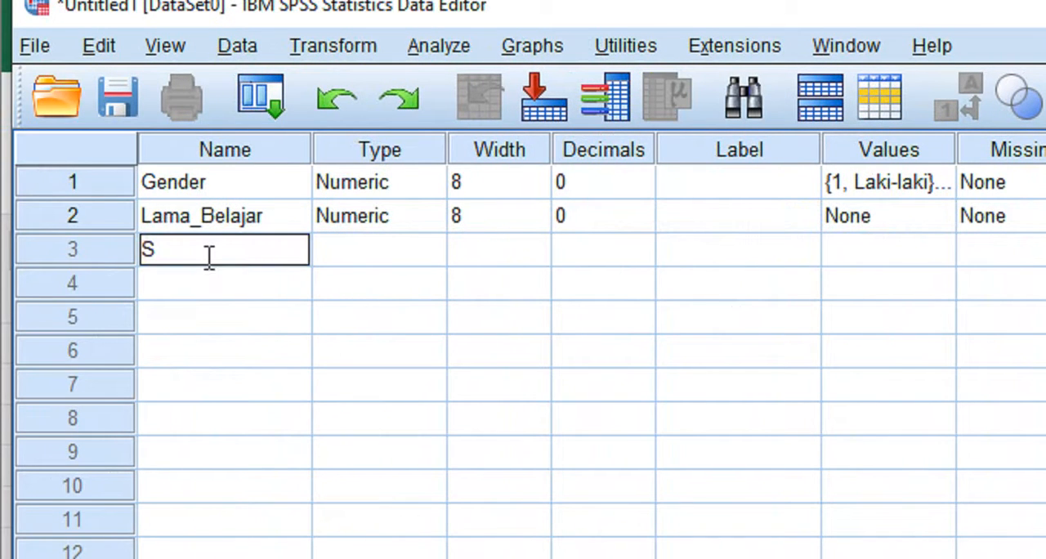
pyautogui.write('kor_Pengeta')
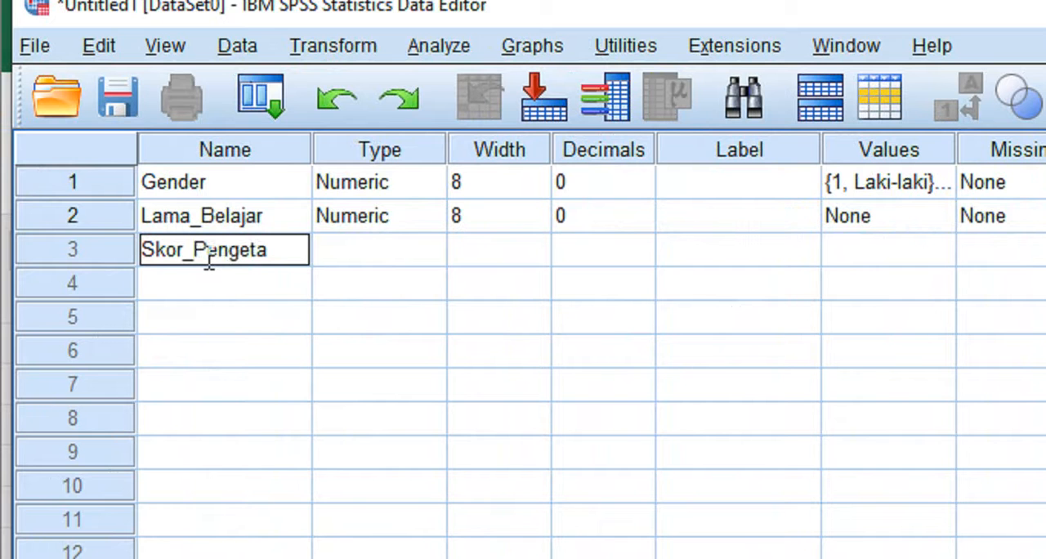
pyautogui.write('huan')
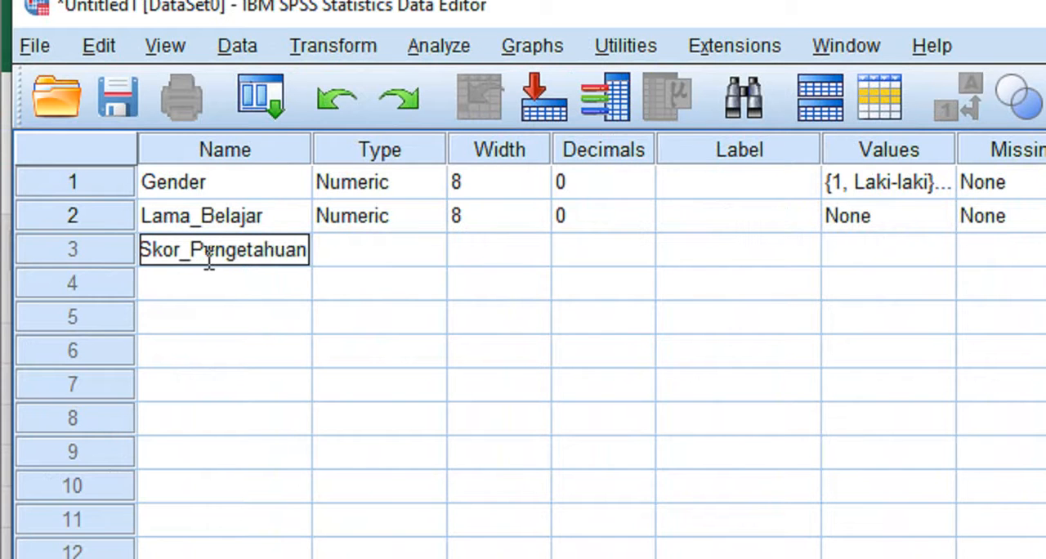
pyautogui.press('Return')
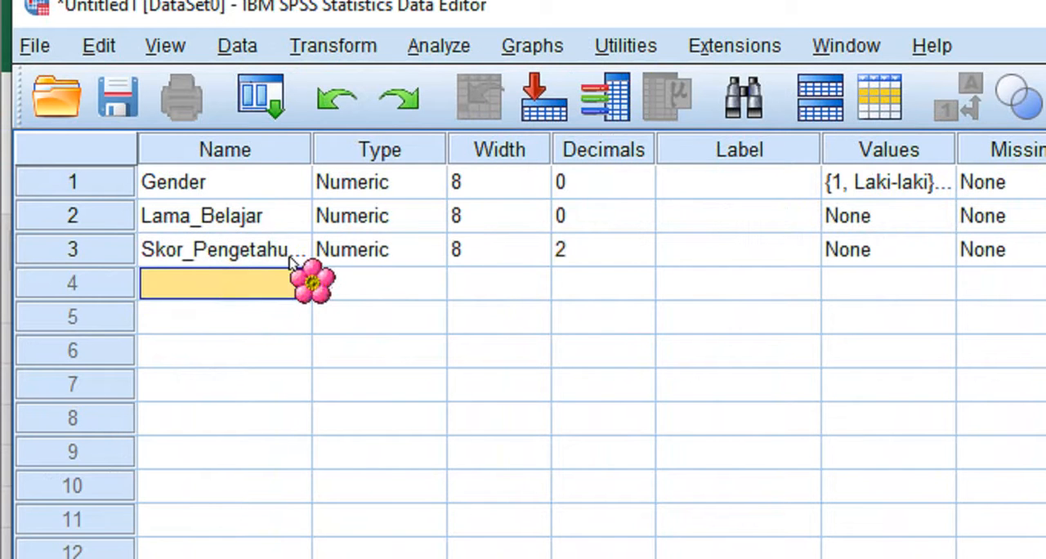
# - Set the decimals of Skor_Pengetahuan to 0 and its measurement level to Scale
pyautogui.click(605, 249)
pyautogui.click(640, 257)
pyautogui.click(640, 257)
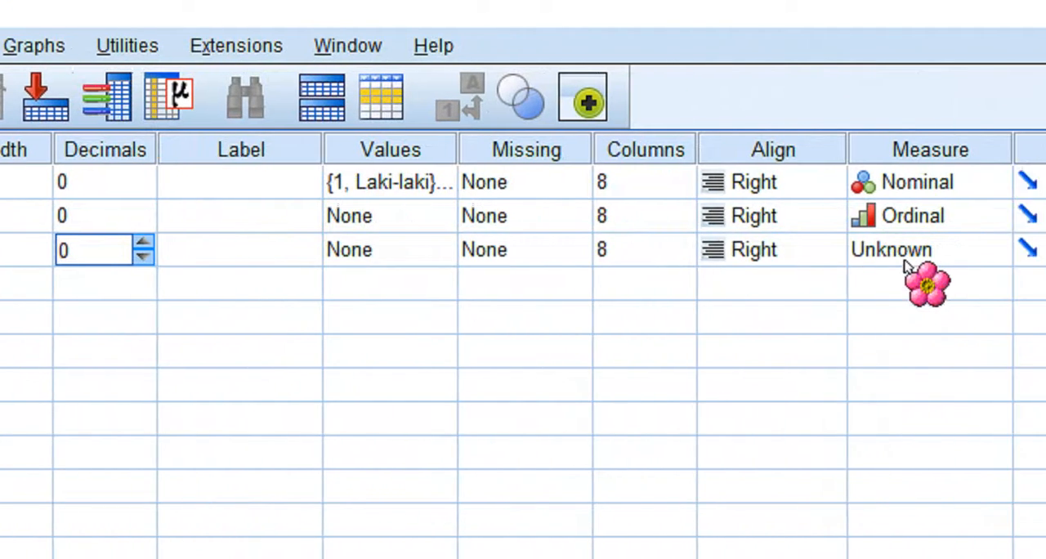
pyautogui.click(996, 253)
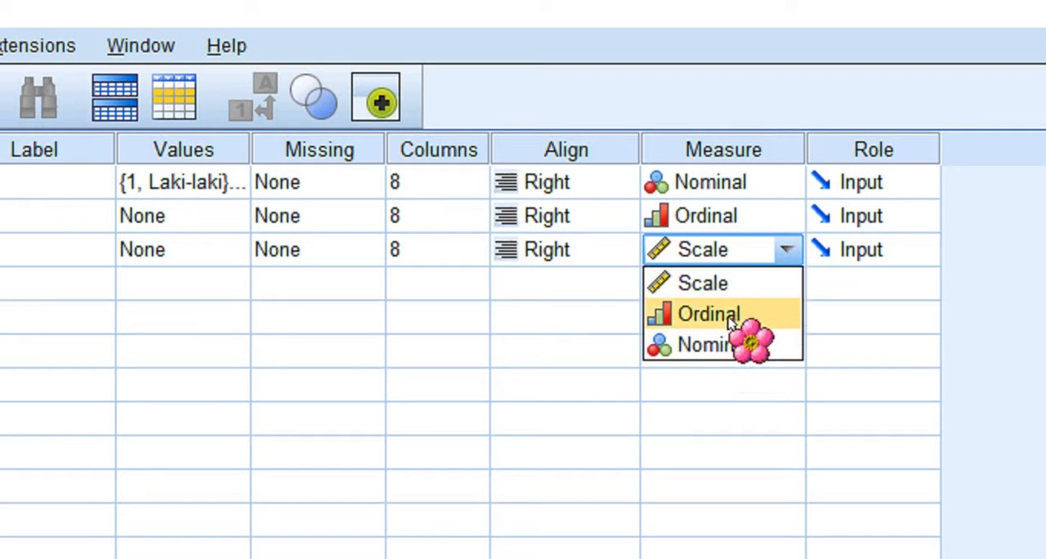
pyautogui.click(715, 291)
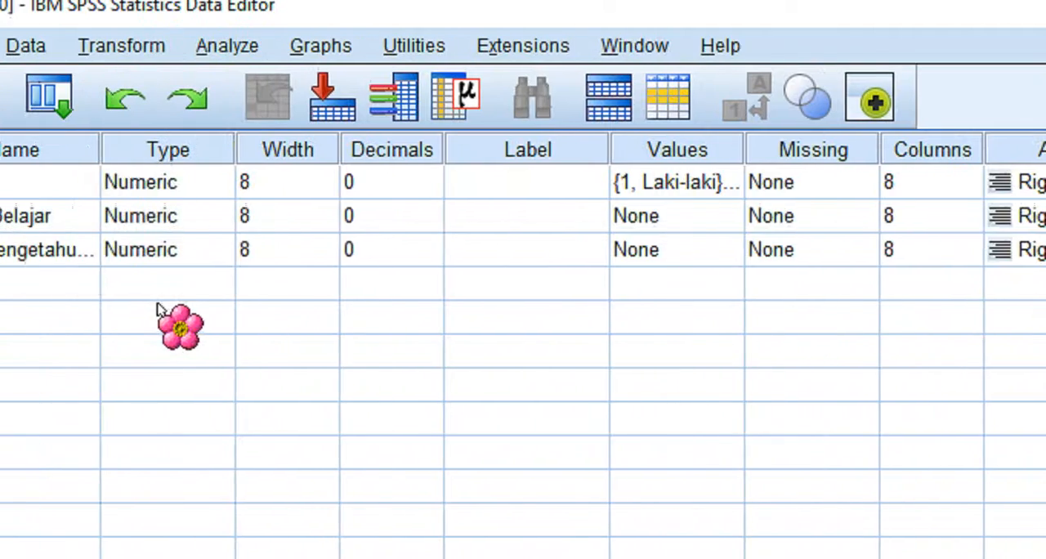
# - Add a fourth variable named Skor_keterampilan
pyautogui.click(46, 286)
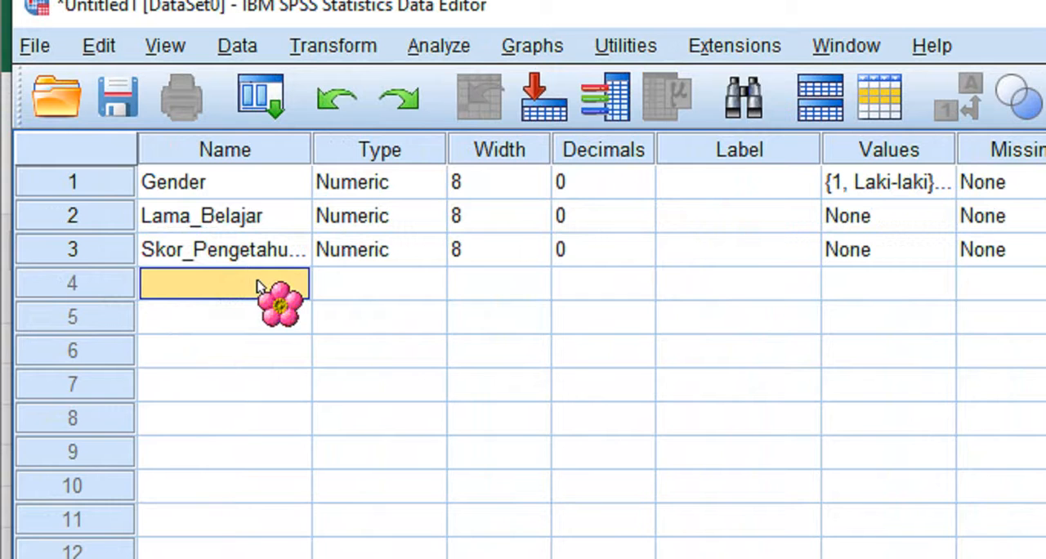
pyautogui.write('Skor')
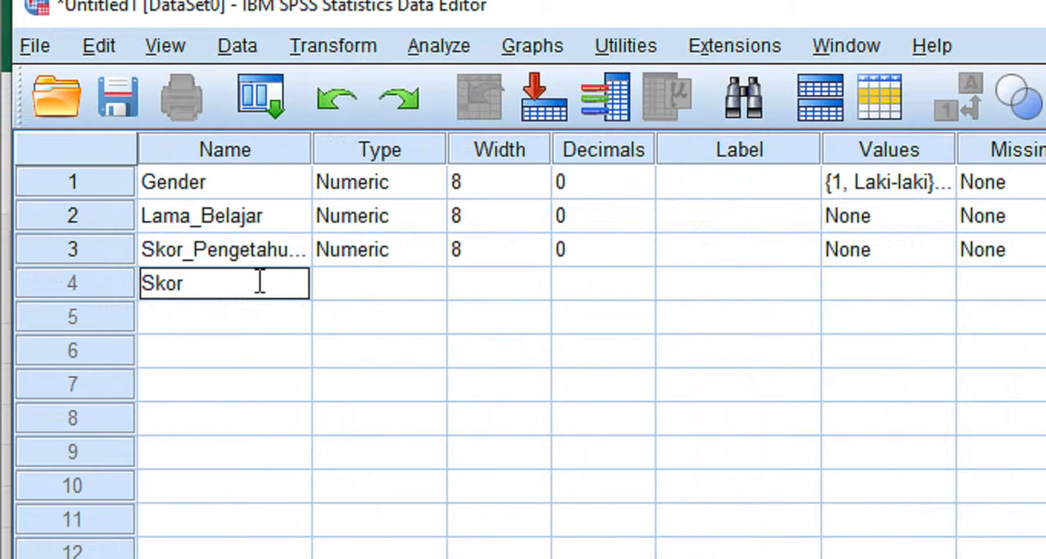
pyautogui.write('_keteramp')
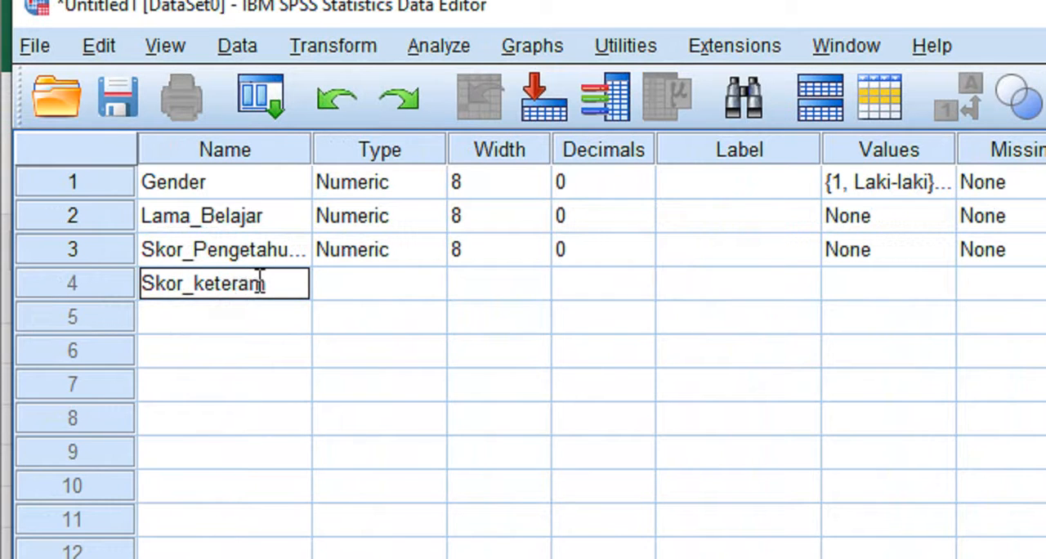
pyautogui.write('ilam')
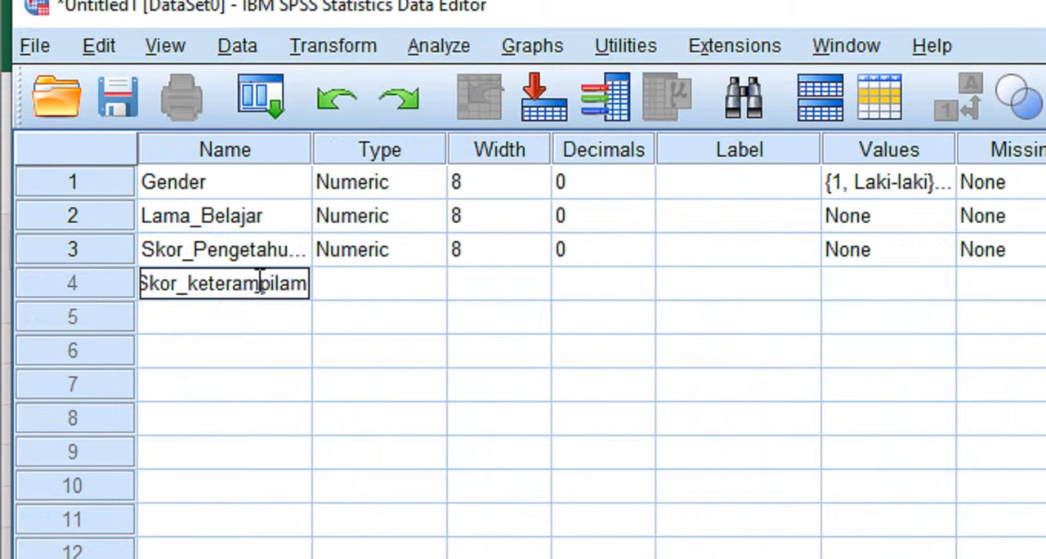
pyautogui.press('BackSpace')
pyautogui.write('n')
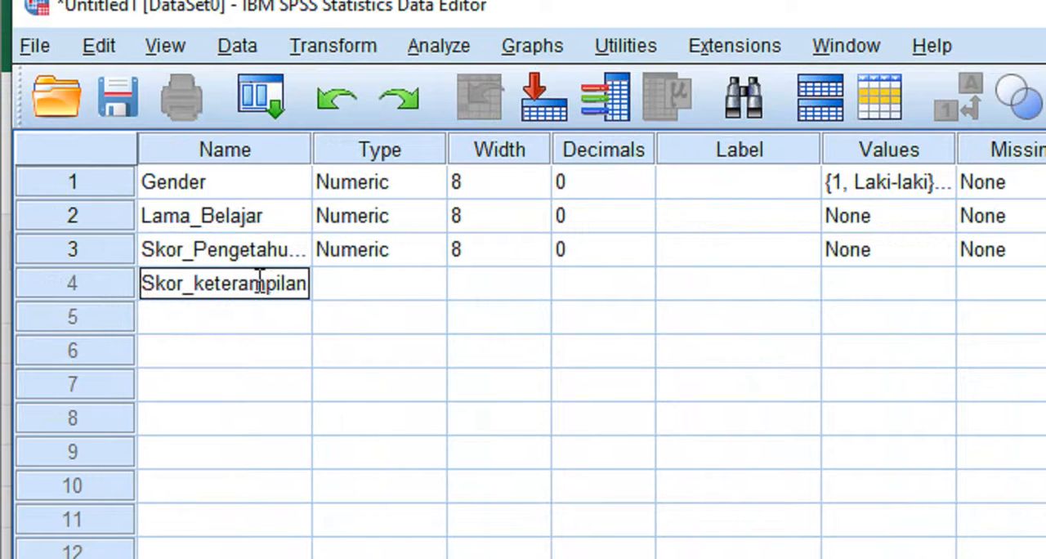
# - Set the decimals of Skor_keterampilan to 0 and its measurement level to Scale
pyautogui.click(482, 288)
pyautogui.click(638, 299)
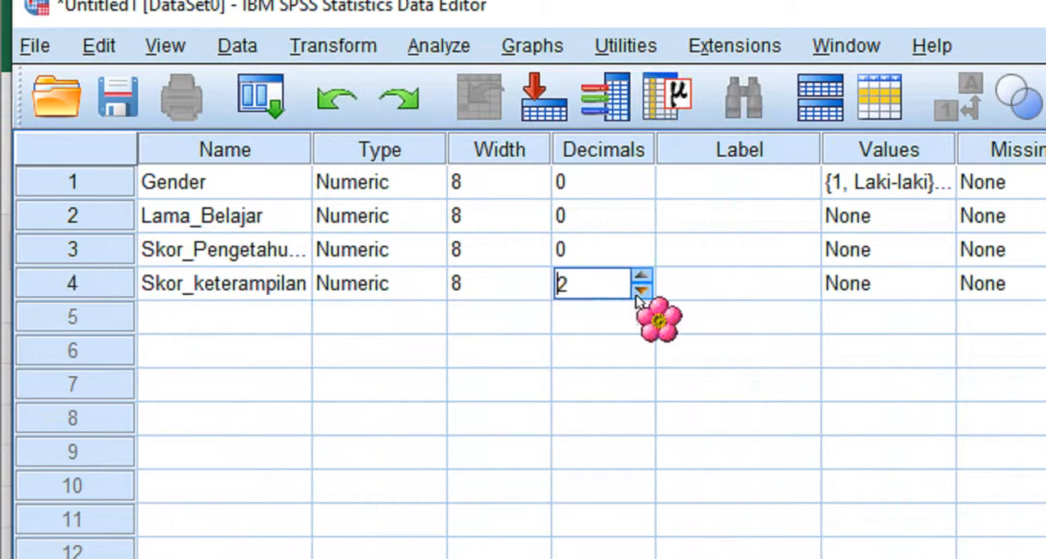
pyautogui.click(640, 292)
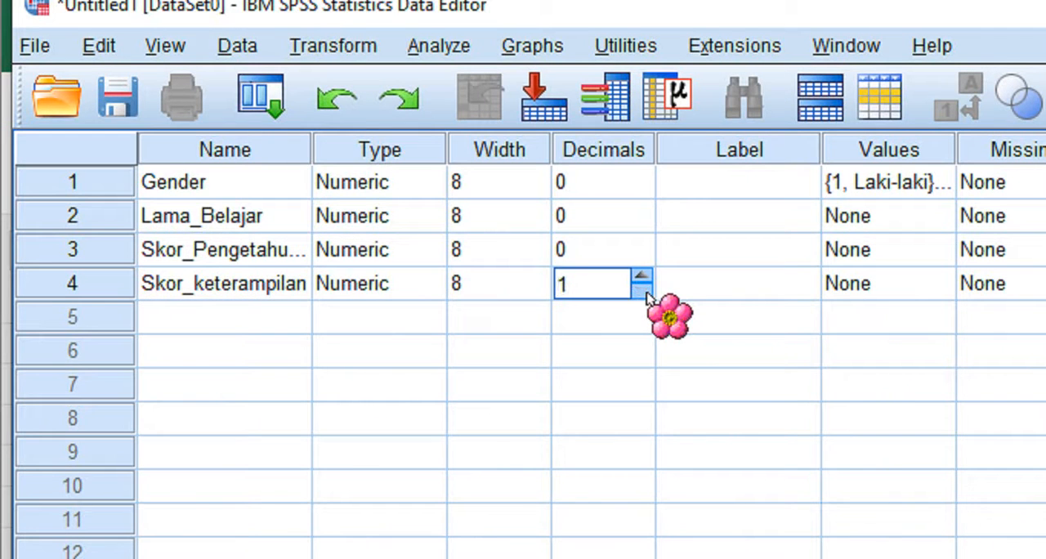
pyautogui.click(645, 292)
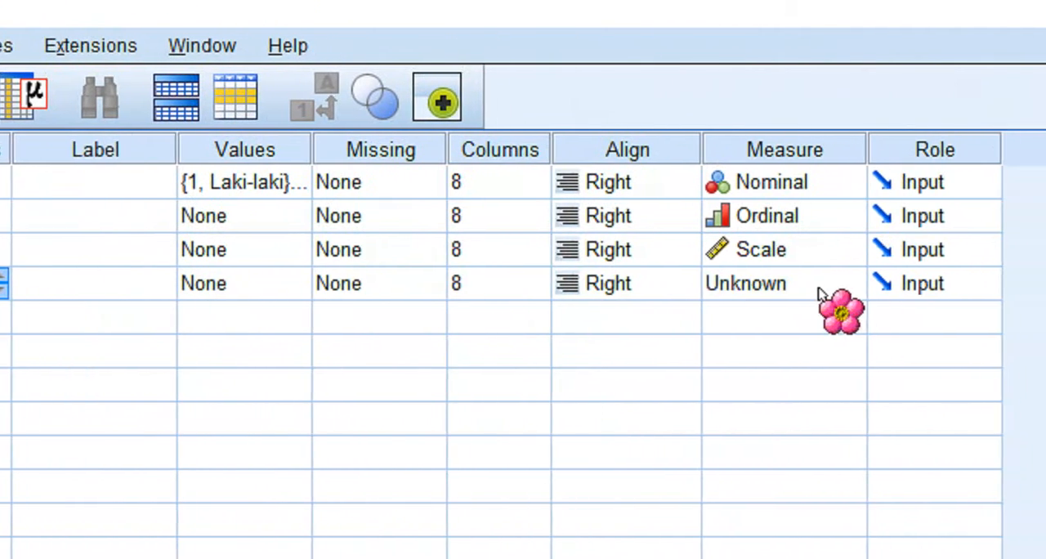
pyautogui.click(801, 286)
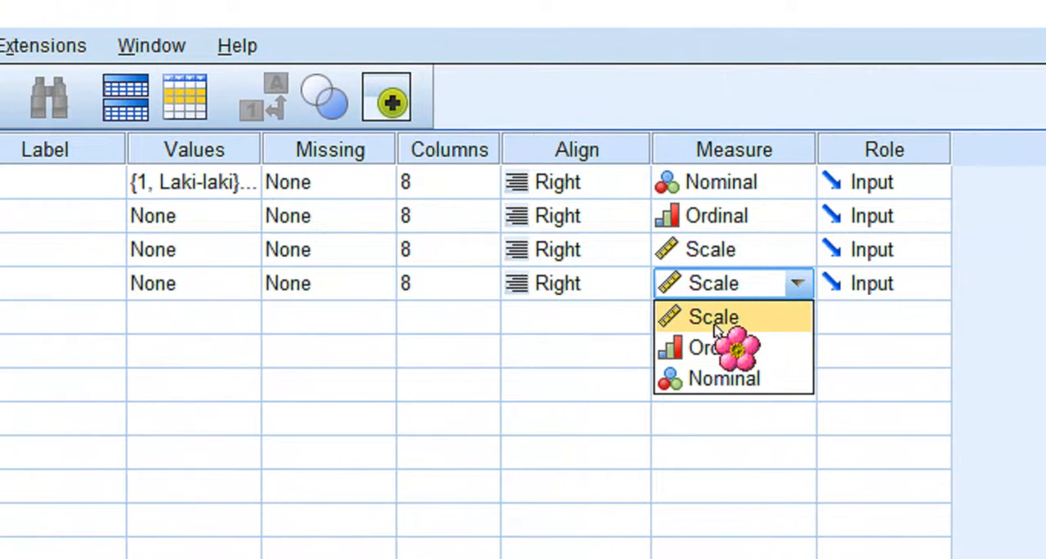
pyautogui.click(708, 317)
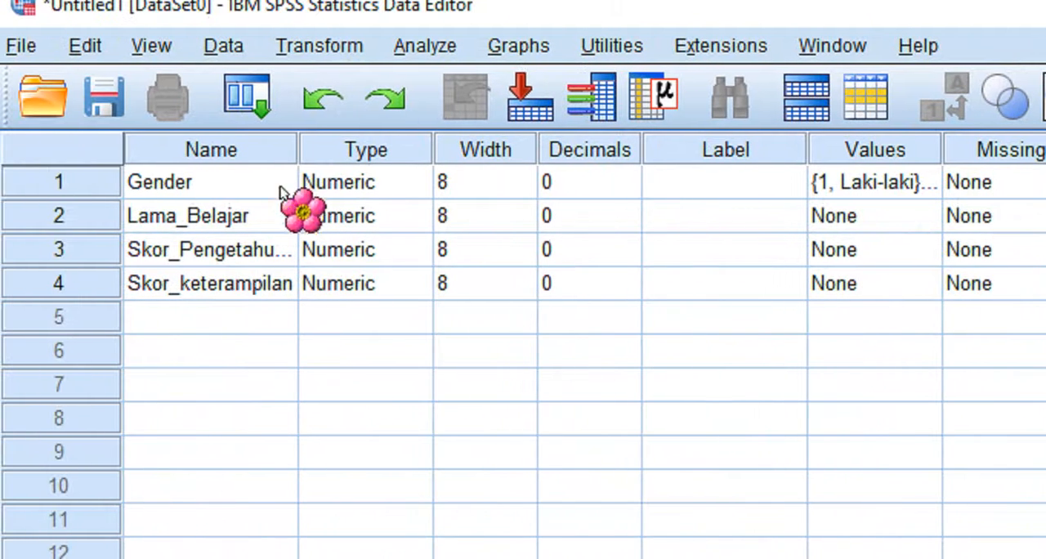
# - Widen the Name column, and in Data View widen the Lama_Belajar, Skor_Pengetahuan and Skor_keterampilan columns to fit their full names
pyautogui.moveTo(301, 150); pyautogui.dragTo(372, 156)
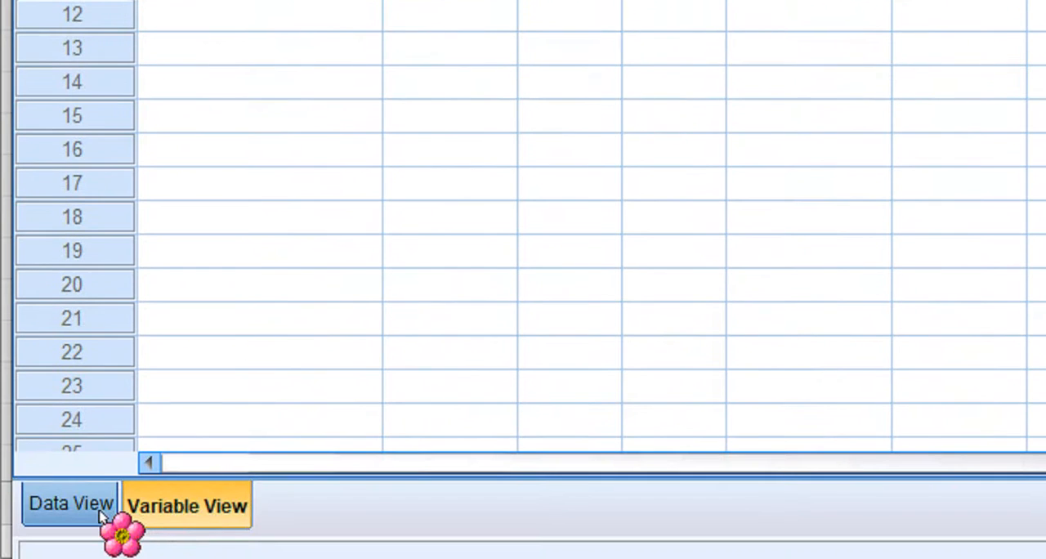
pyautogui.click(73, 504)
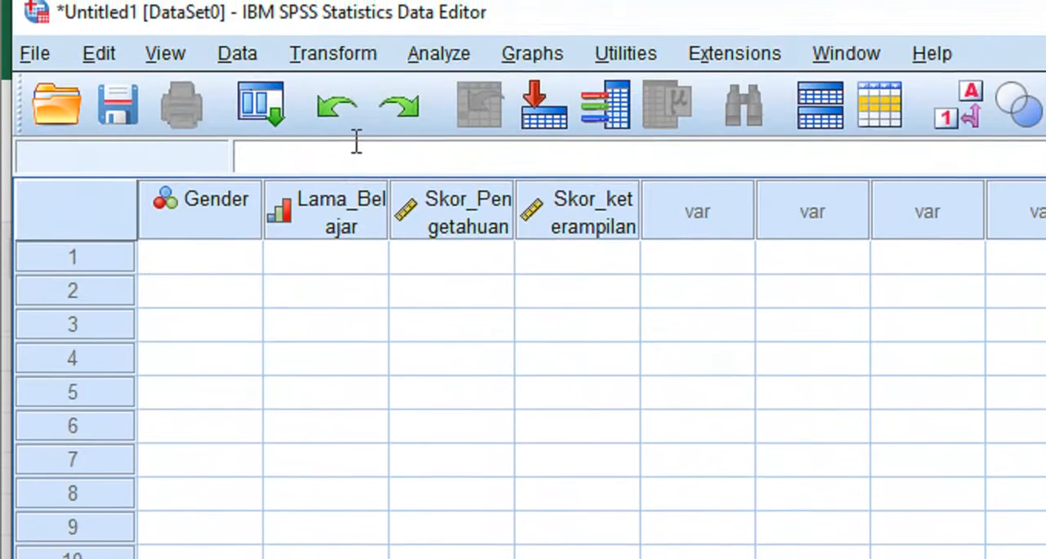
pyautogui.doubleClick(388, 202)
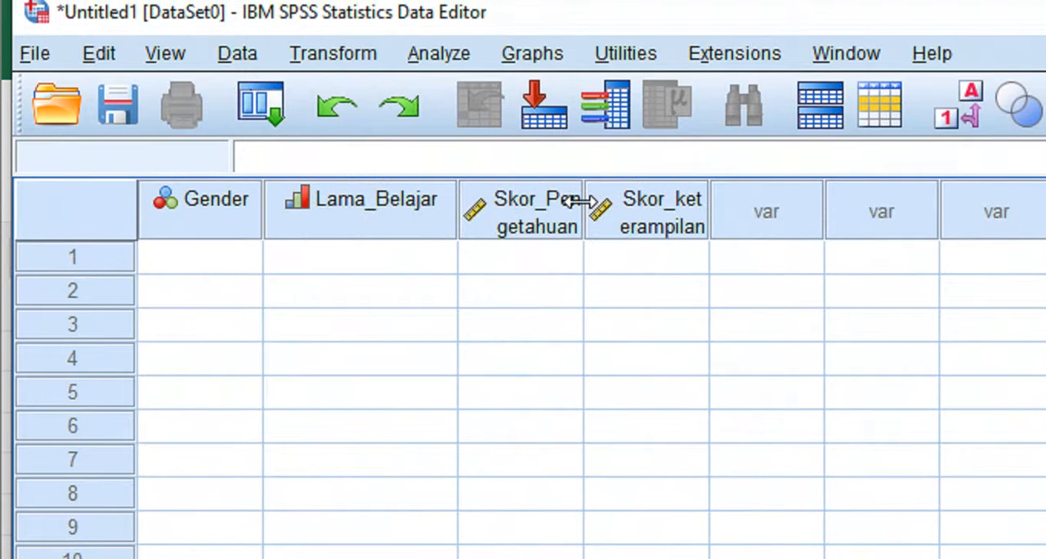
pyautogui.doubleClick(582, 201)
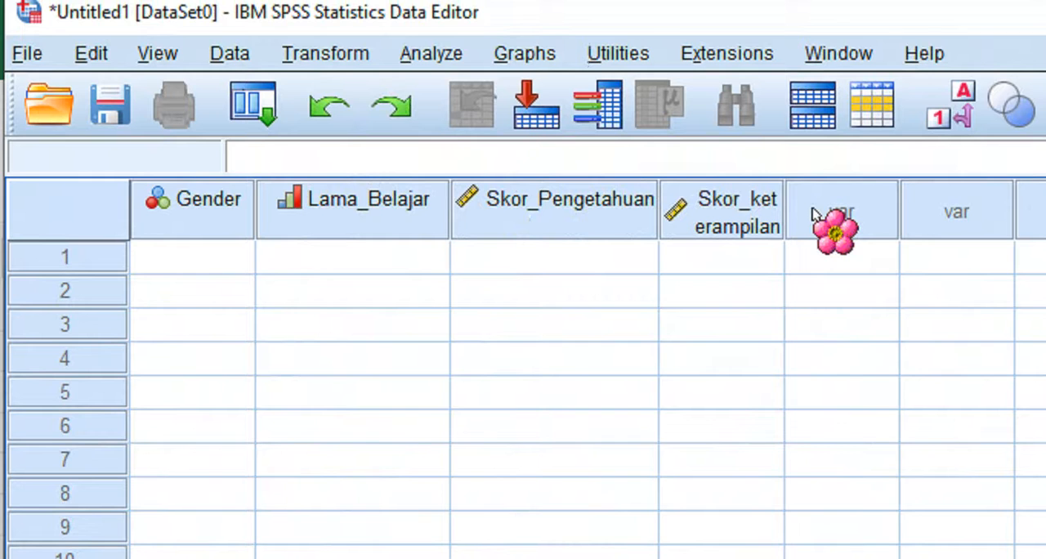
pyautogui.moveTo(778, 202); pyautogui.dragTo(863, 204)
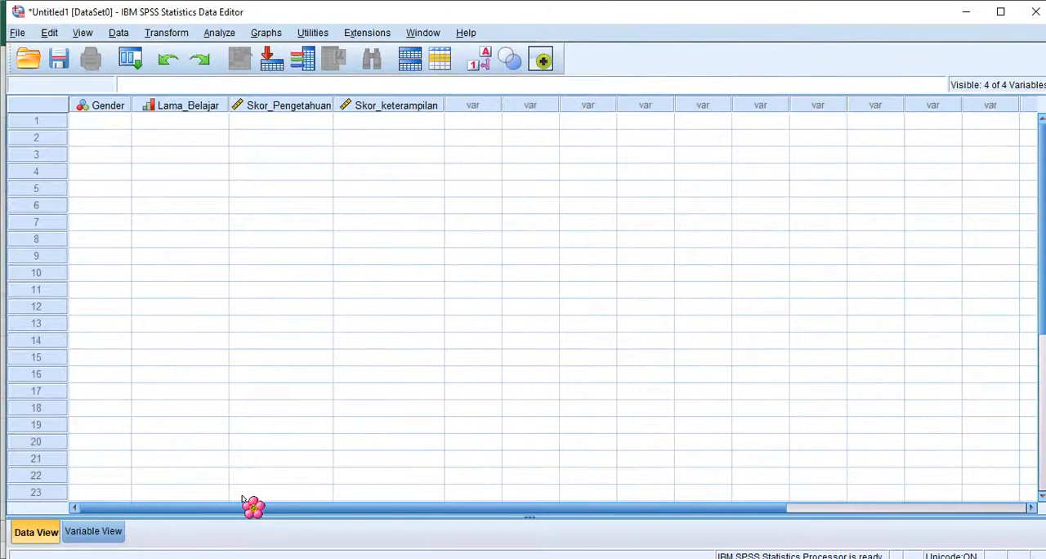
# - Switch to the Excel workbook and copy the Gender through Skor Keterampilan values of all 20 records, C5:F24
pyautogui.moveTo(206, 557)
pyautogui.click(206, 507)
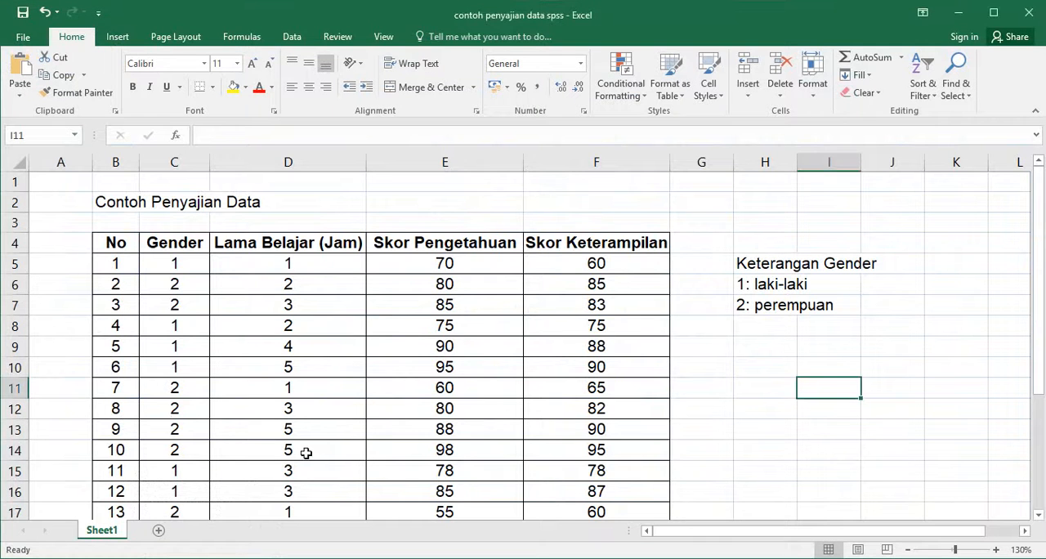
pyautogui.moveTo(175, 263); pyautogui.dragTo(607, 414)
pyautogui.hotkey('ctrl', 'c')
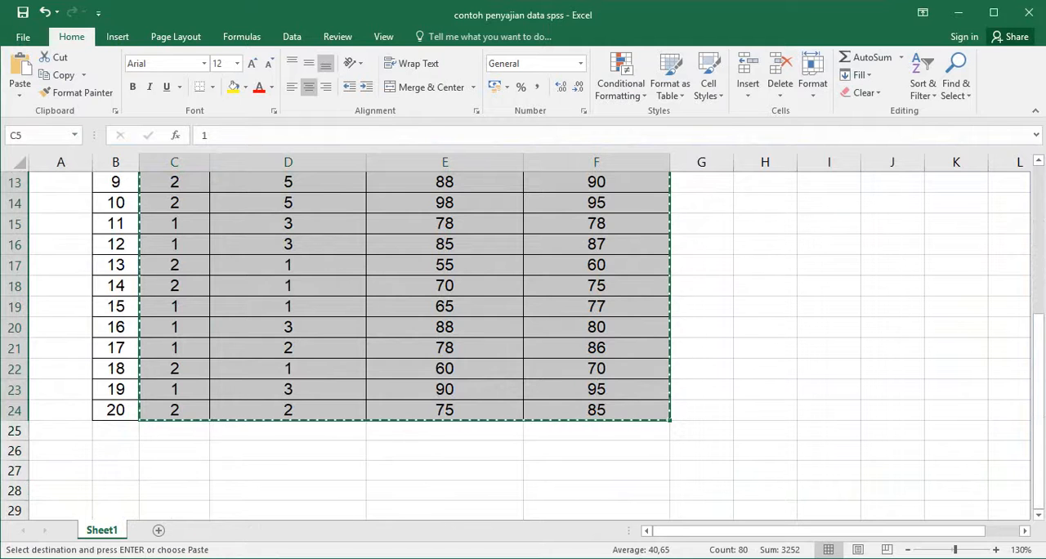
# - Return to the SPSS Data Editor and paste the copied records starting at row 1 of Gender
pyautogui.click(155, 558)
pyautogui.click(113, 536)
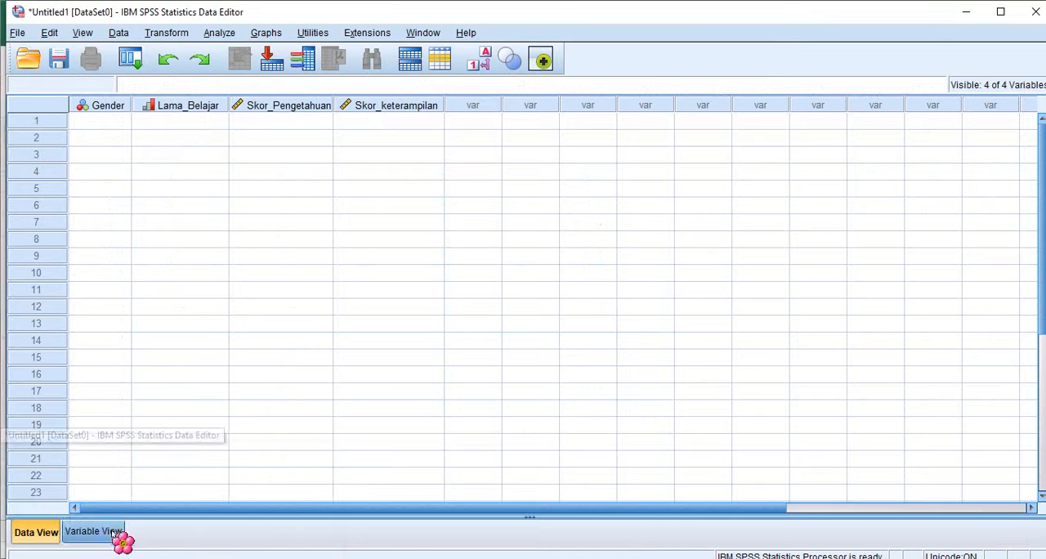
pyautogui.click(104, 124)
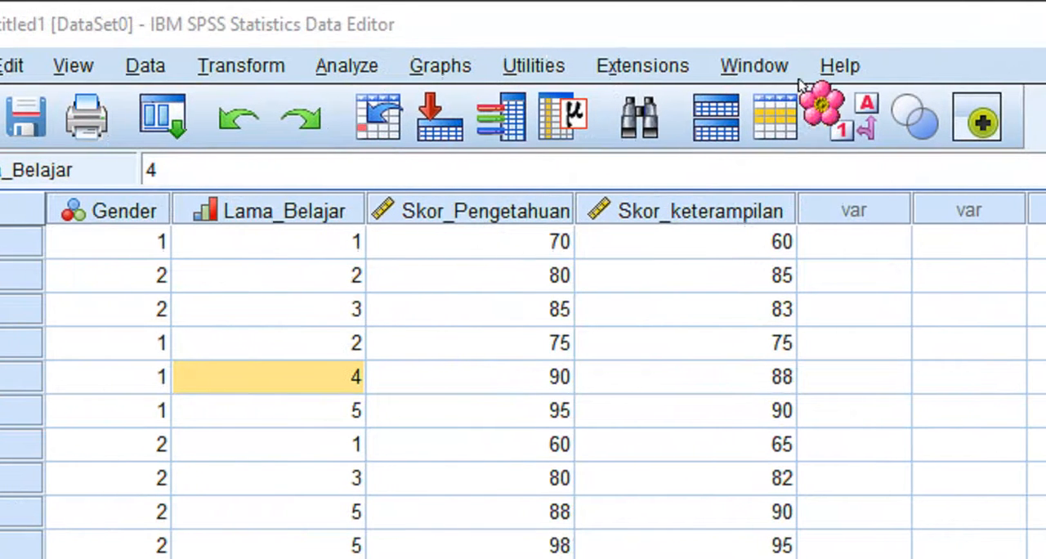
pyautogui.click(350, 73)
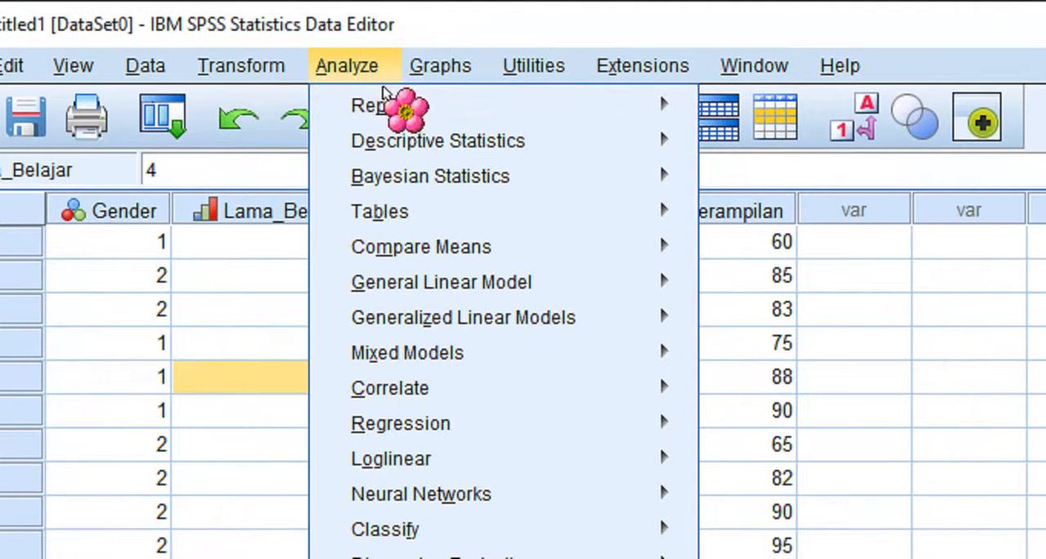
pyautogui.moveTo(498, 145)
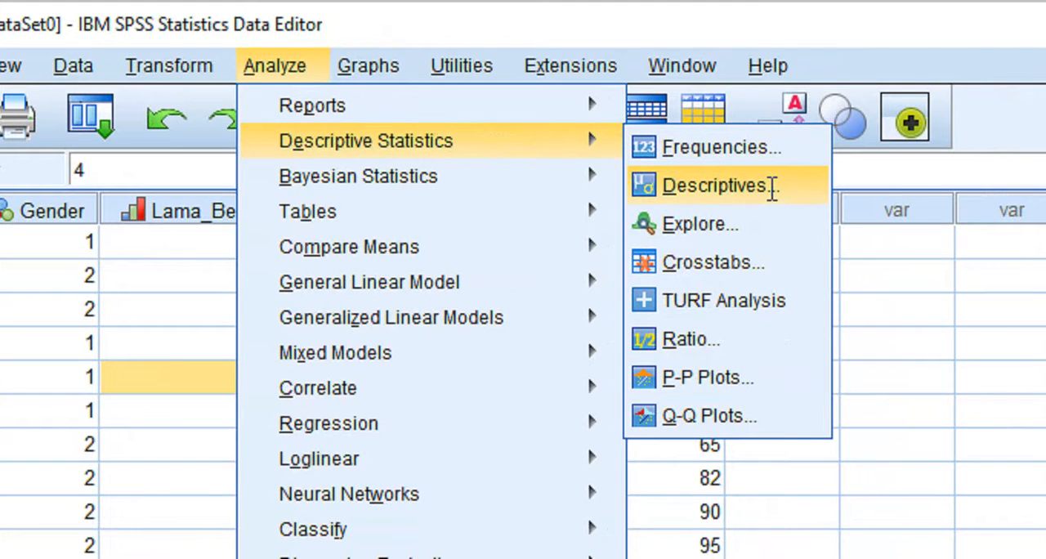
pyautogui.click(771, 186)
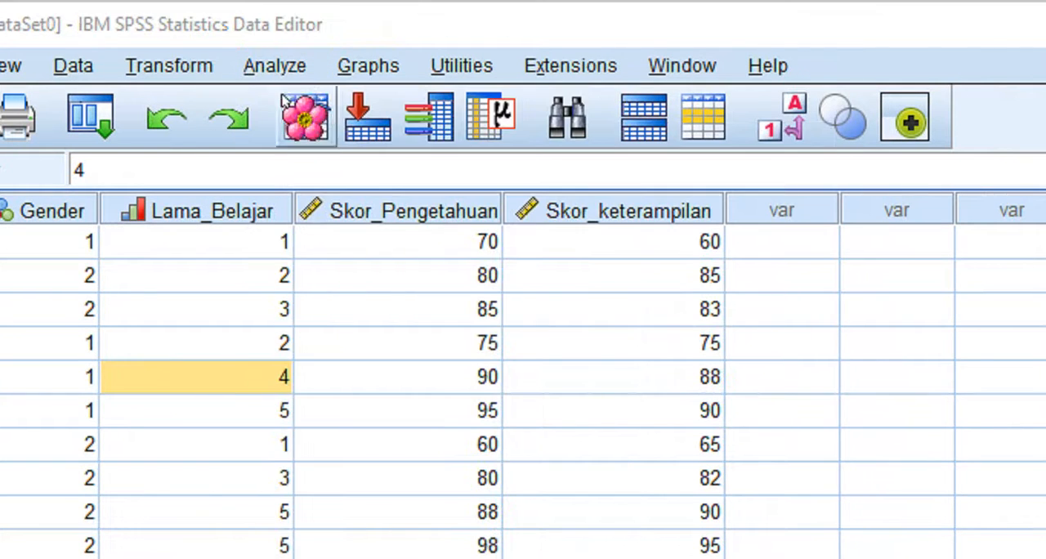
# - Start a Frequencies analysis and add Gender, Lama_Belajar, Skor_Pengetahuan and Skor_keterampilan as its variables
pyautogui.click(275, 65)
pyautogui.moveTo(333, 145)
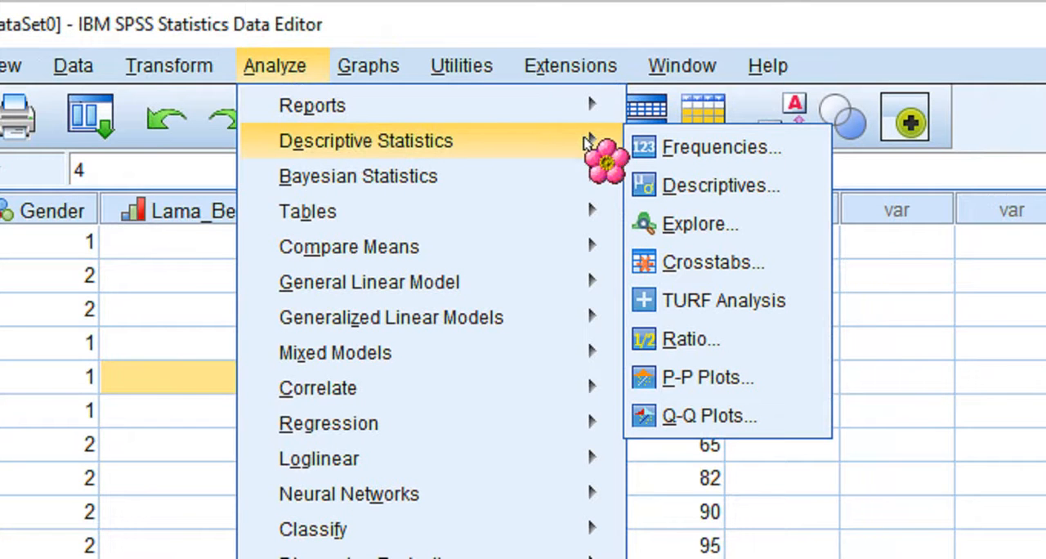
pyautogui.click(676, 145)
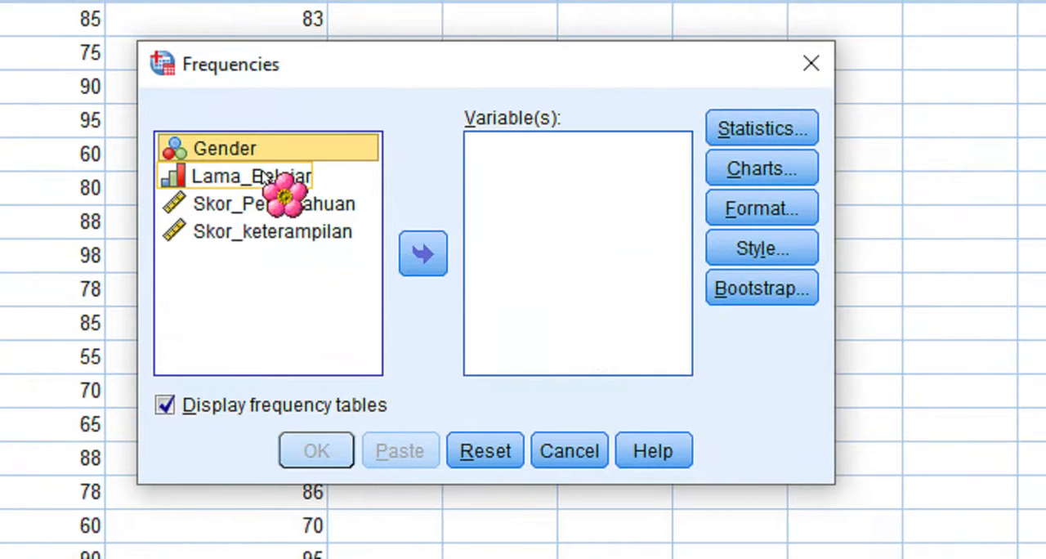
pyautogui.keyDown('shift'); pyautogui.click(265, 176); pyautogui.keyUp('shift')
pyautogui.keyDown('shift'); pyautogui.click(272, 204); pyautogui.keyUp('shift')
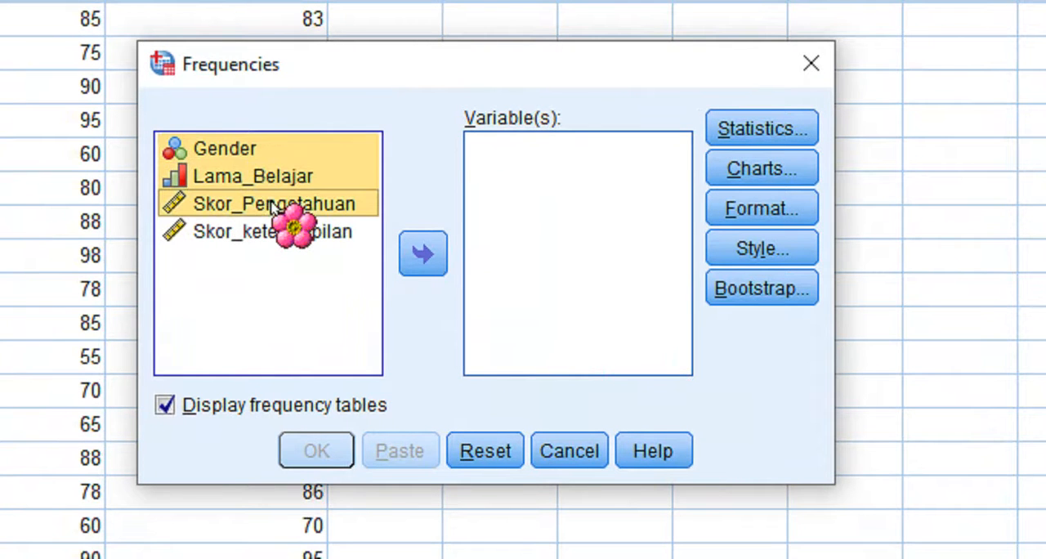
pyautogui.keyDown('shift'); pyautogui.click(270, 233); pyautogui.keyUp('shift')
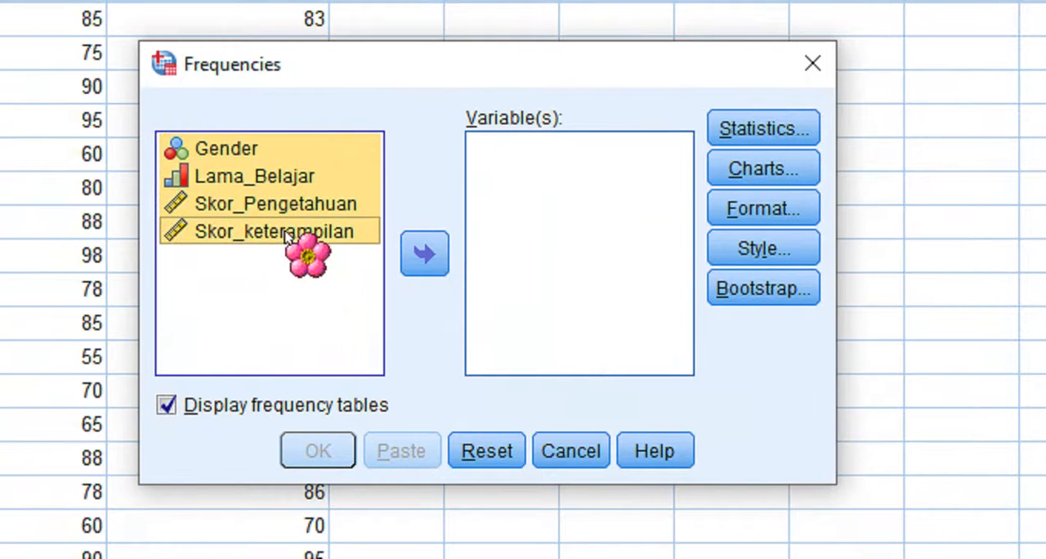
pyautogui.click(424, 253)
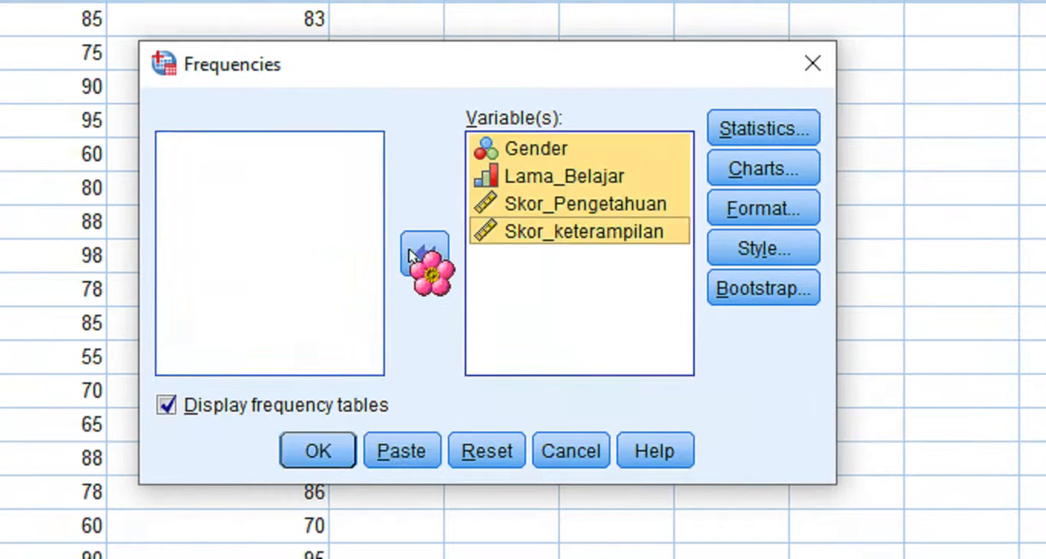
# - Take Gender out of the Frequencies variables and add it again, placing it directly after Lama_Belajar
pyautogui.click(531, 152)
pyautogui.click(427, 255)
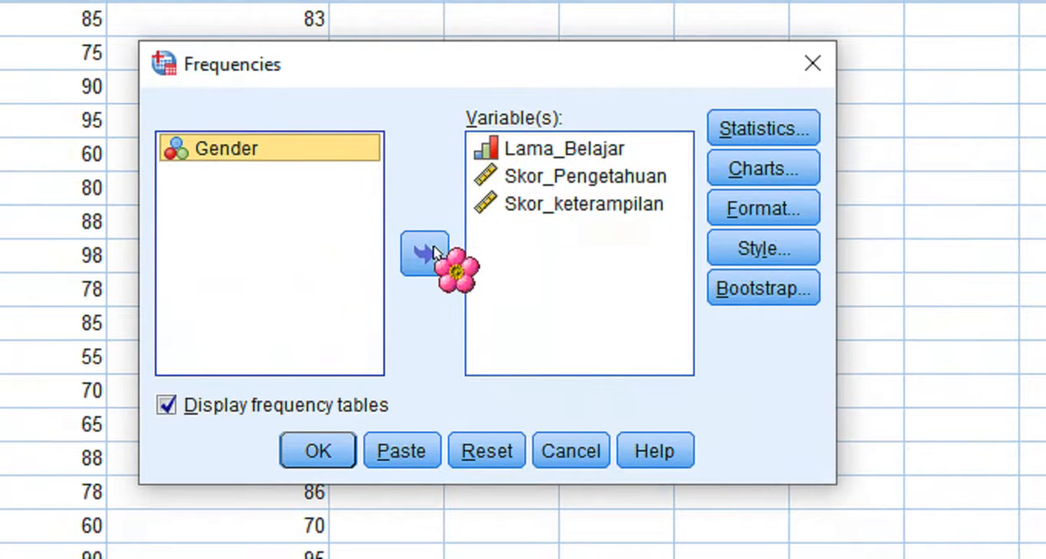
pyautogui.click(424, 253)
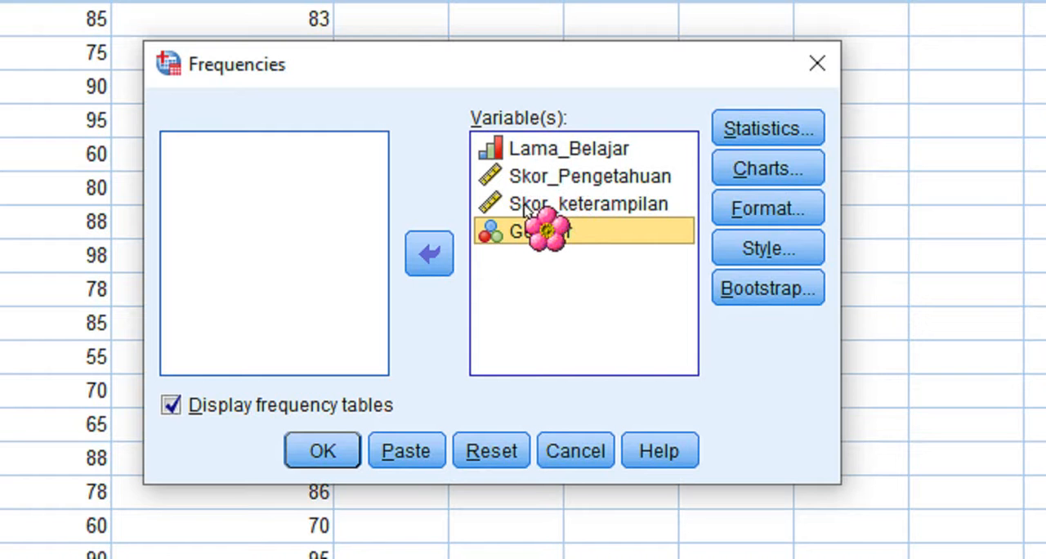
pyautogui.moveTo(526, 209); pyautogui.dragTo(521, 175)
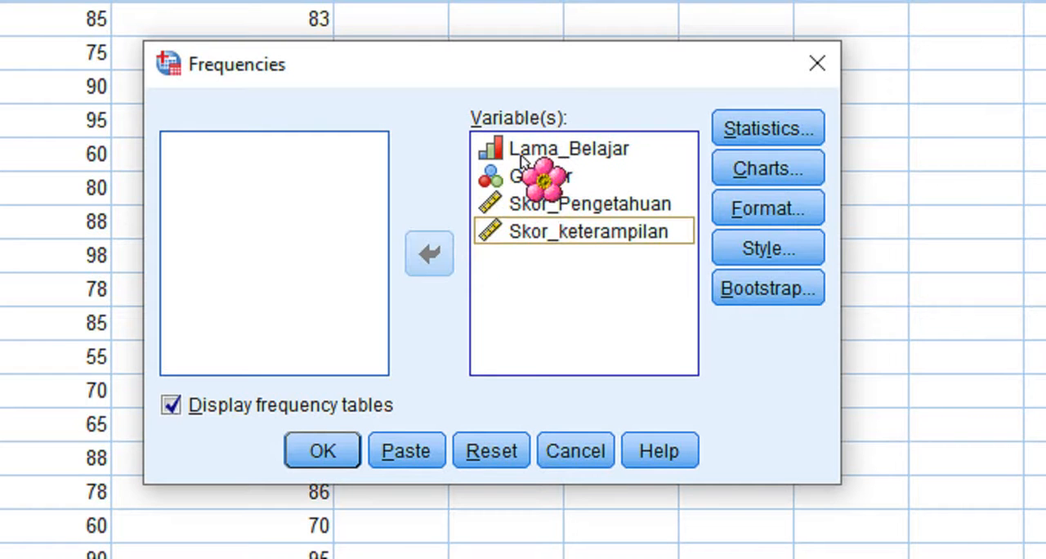
# - Take all four variables out of the Frequencies list and add them again in the order Gender, Lama_Belajar, Skor_Pengetahuan, Skor_keterampilan
pyautogui.click(521, 151)
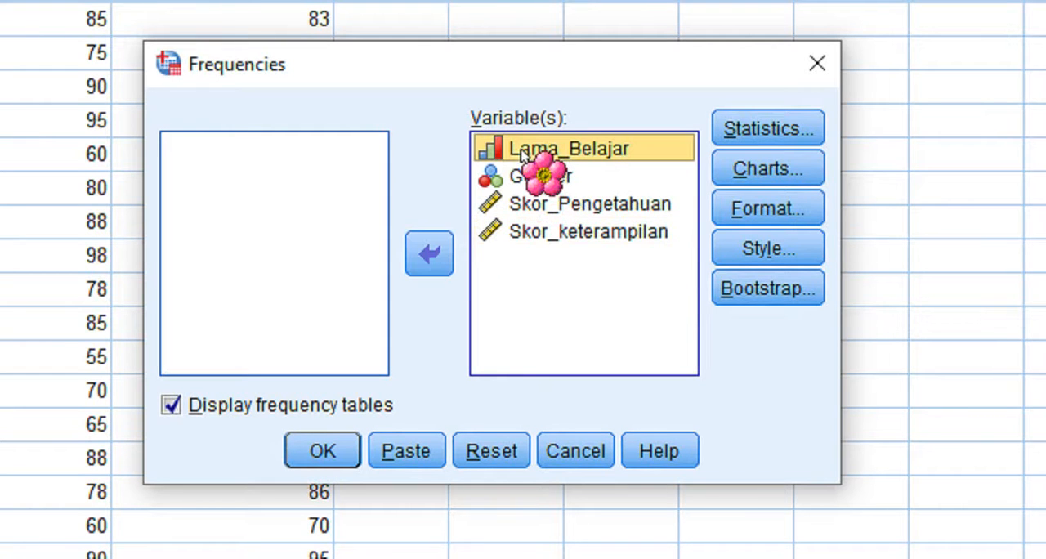
pyautogui.keyDown('shift'); pyautogui.click(531, 178); pyautogui.keyUp('shift')
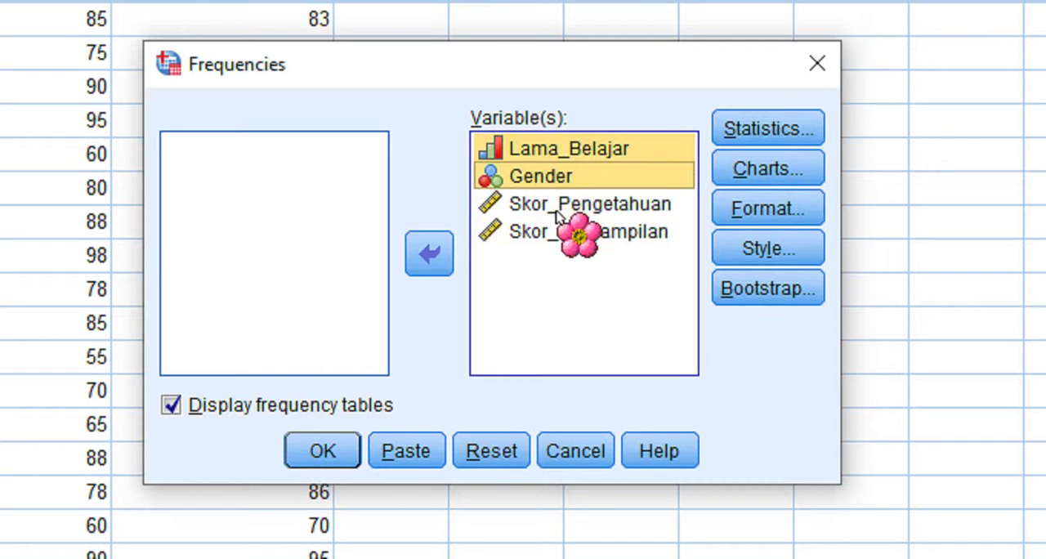
pyautogui.keyDown('shift'); pyautogui.click(557, 209); pyautogui.keyUp('shift')
pyautogui.keyDown('shift'); pyautogui.click(556, 232); pyautogui.keyUp('shift')
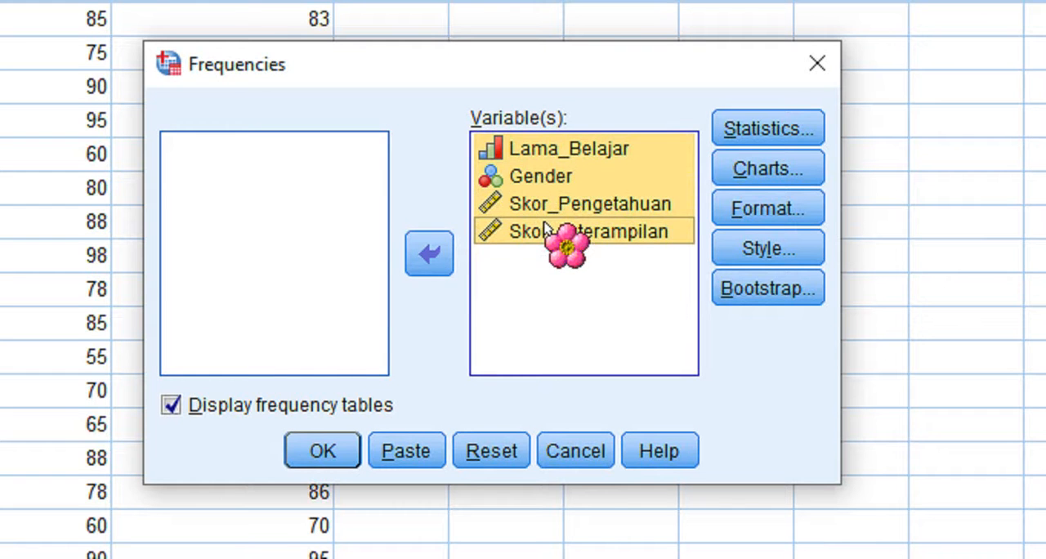
pyautogui.click(431, 255)
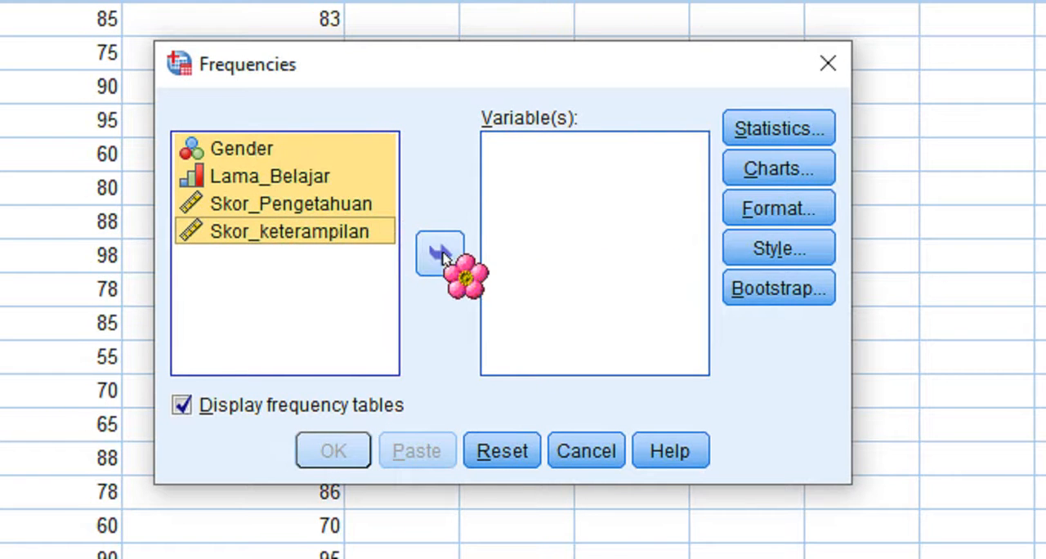
pyautogui.click(439, 255)
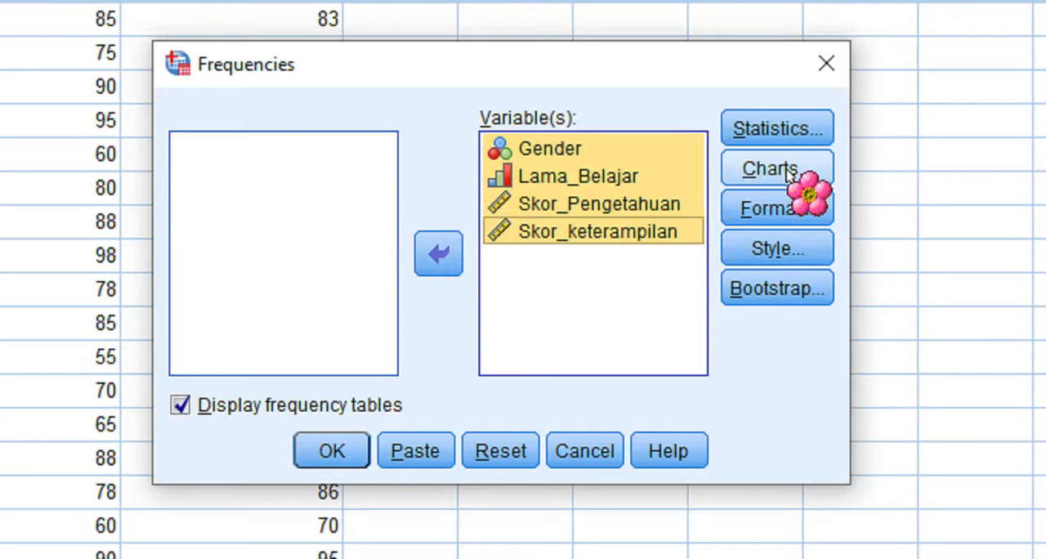
# - Choose bar charts with frequencies as chart values, leave the optional statistics unselected, and run the Frequencies analysis
pyautogui.click(777, 136)
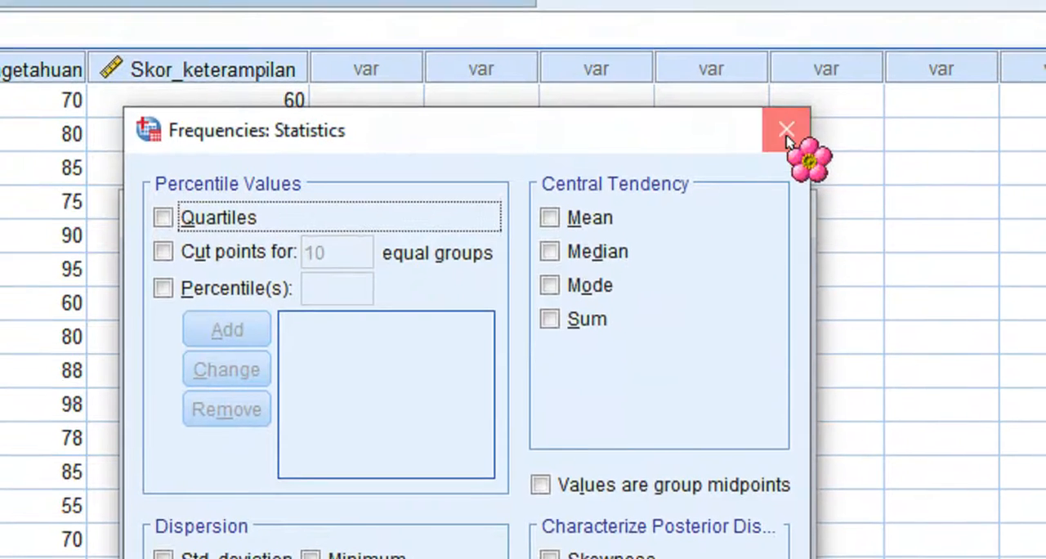
pyautogui.click(800, 3)
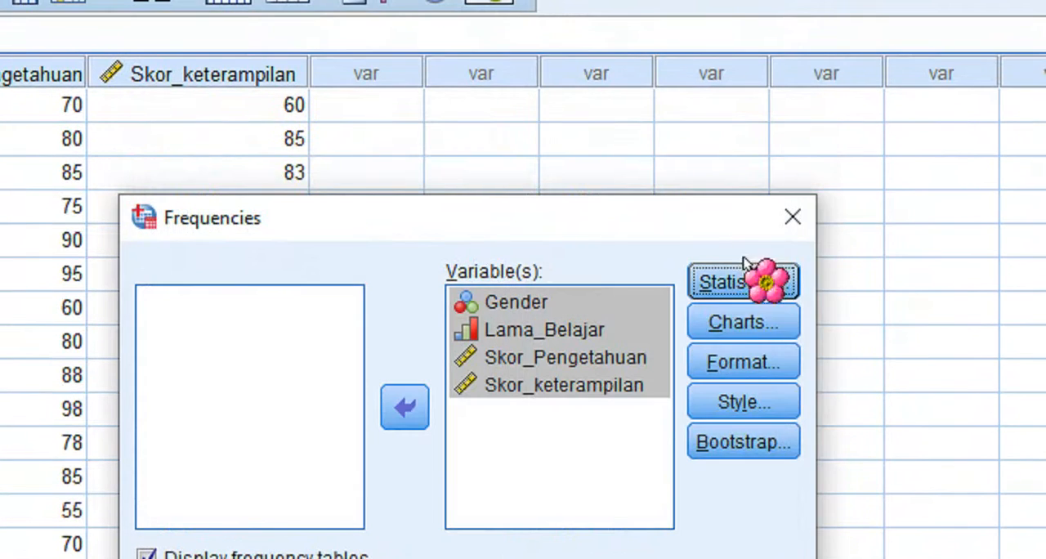
pyautogui.click(740, 323)
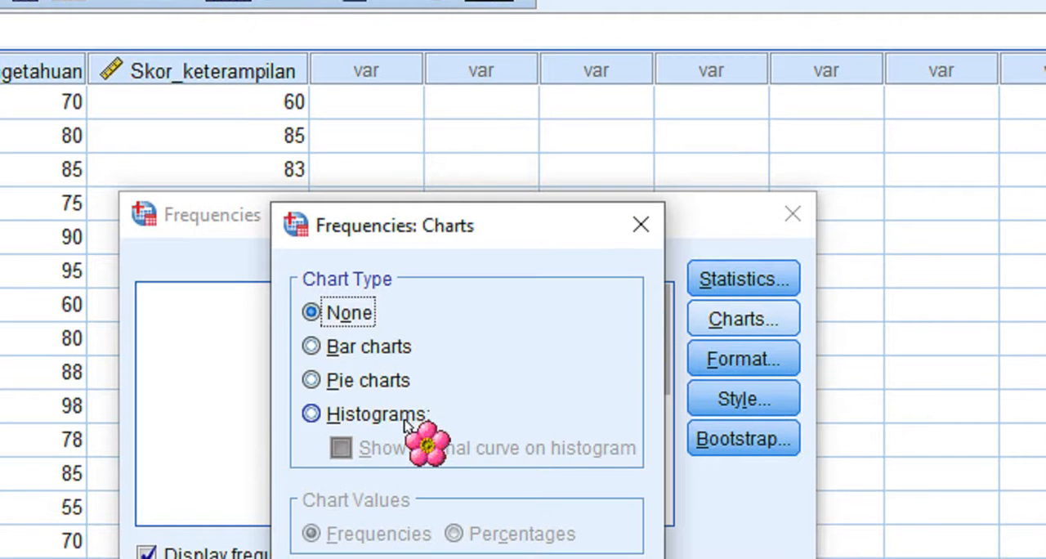
pyautogui.click(367, 350)
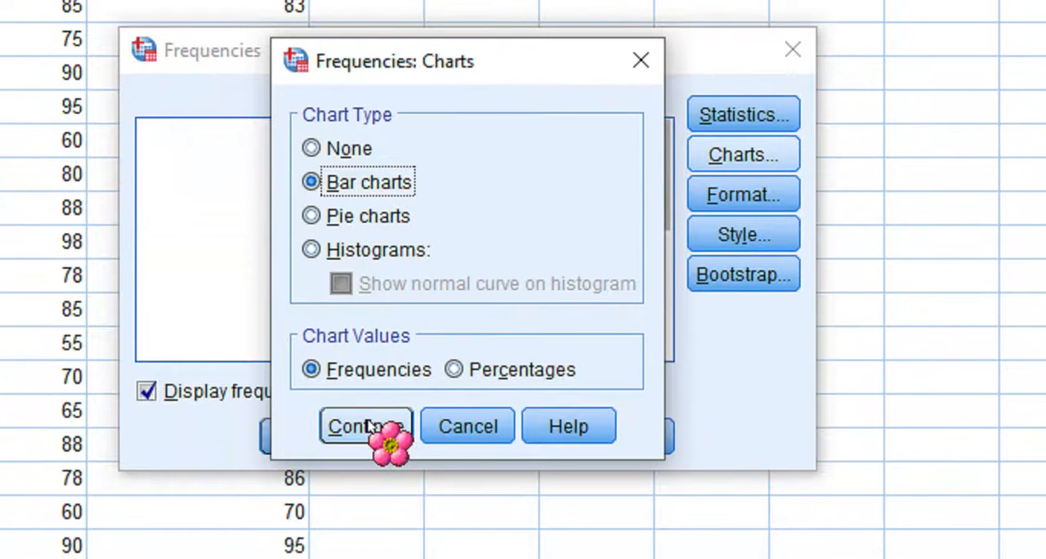
pyautogui.click(367, 426)
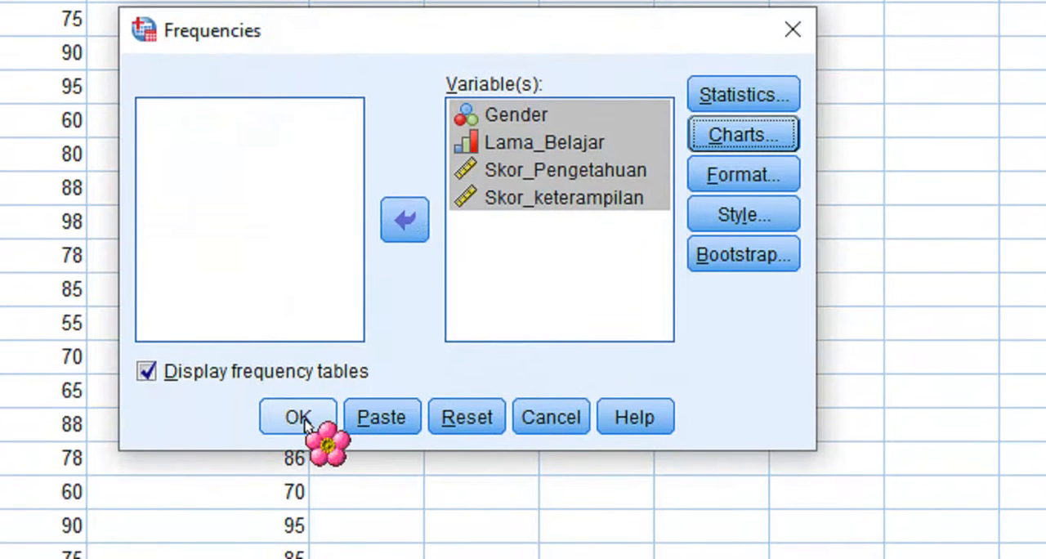
pyautogui.click(304, 421)
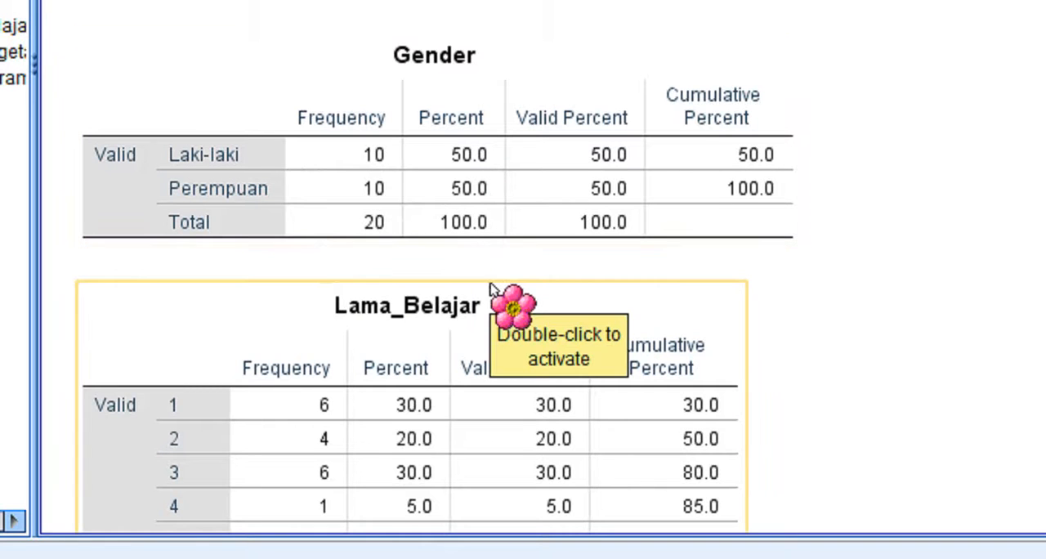
# - Examine the Frequencies output, from the statistics and frequency tables to the bar charts of all four variables
pyautogui.scroll(3, 783, 156)
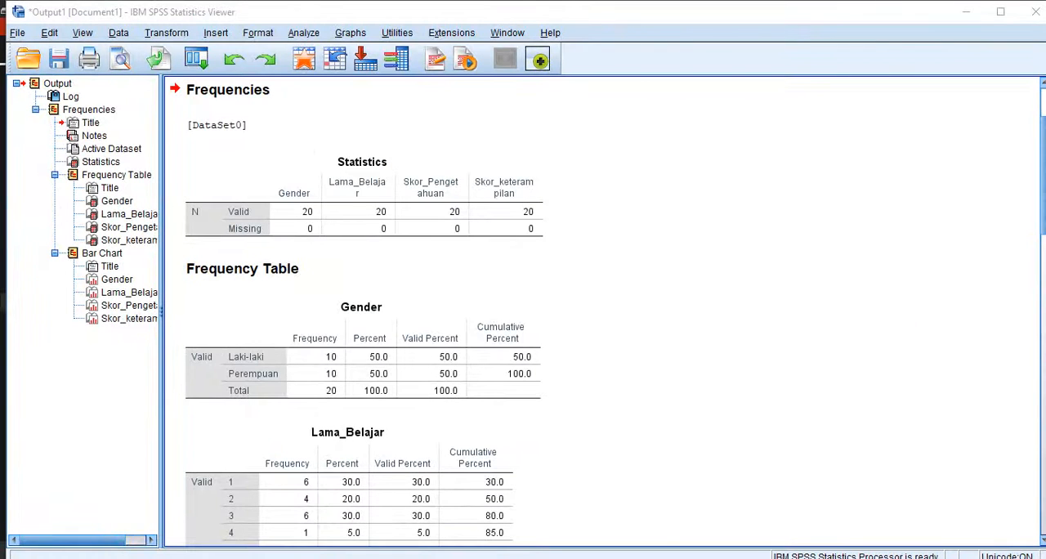
pyautogui.moveTo(1044, 205); pyautogui.dragTo(1043, 389)
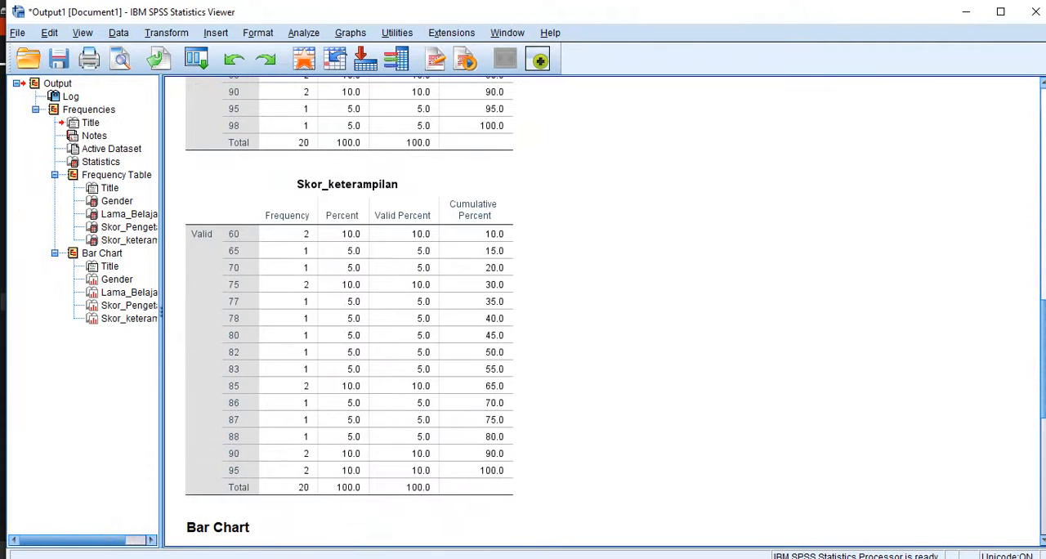
pyautogui.click(466, 231)
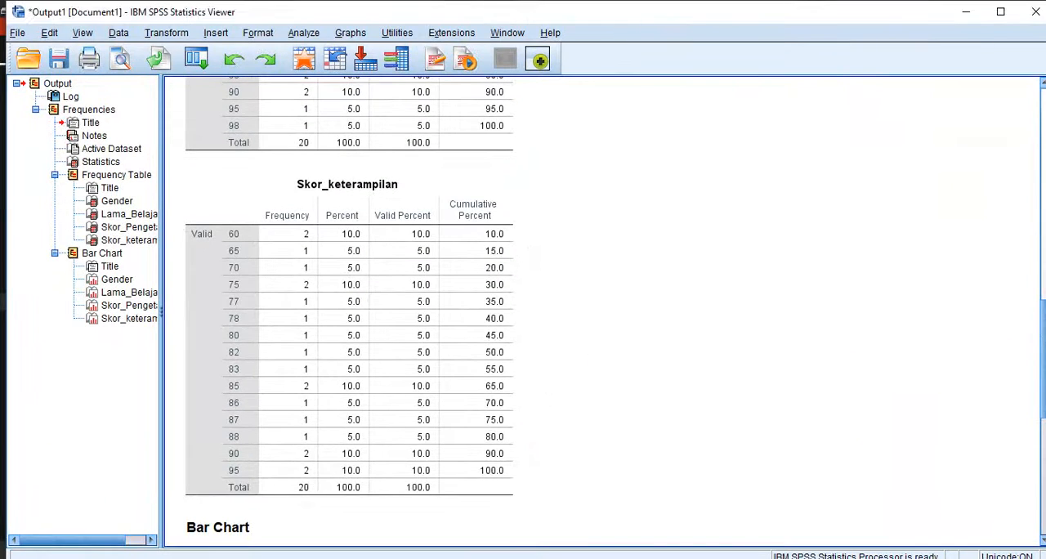
pyautogui.moveTo(1042, 343); pyautogui.dragTo(1032, 386)
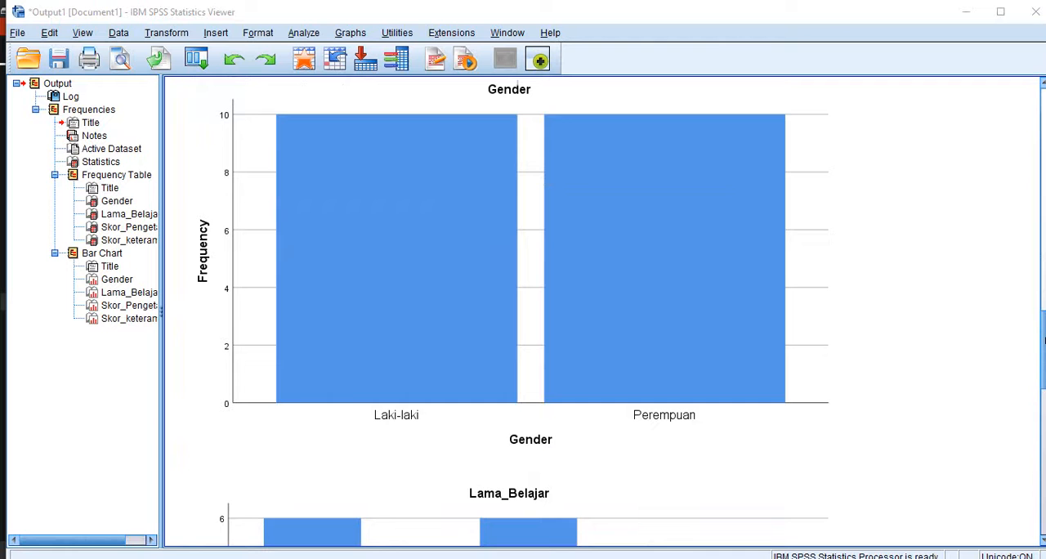
pyautogui.click(1045, 341)
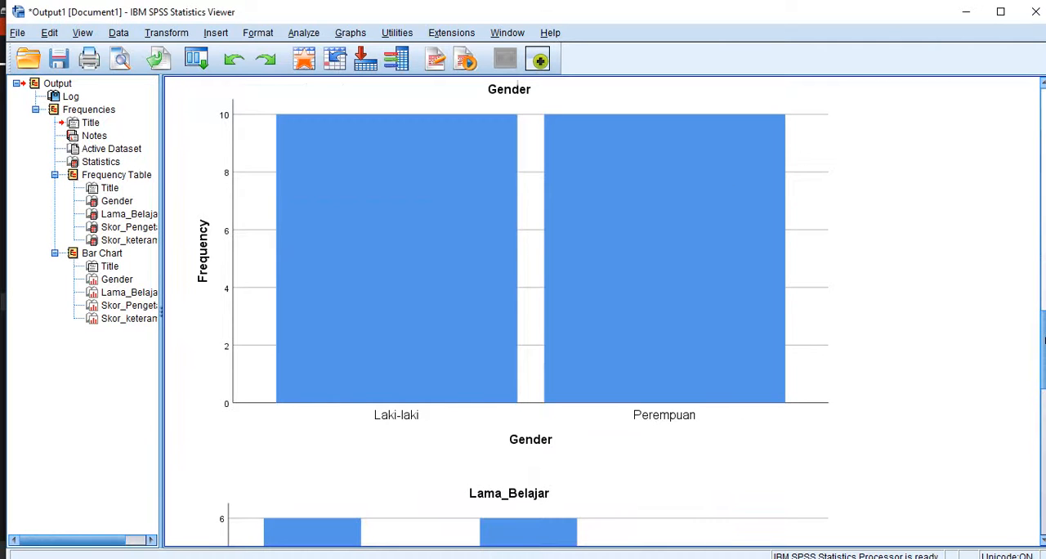
pyautogui.scroll(-5, 524, 311)
pyautogui.scroll(-2, 1044, 396)
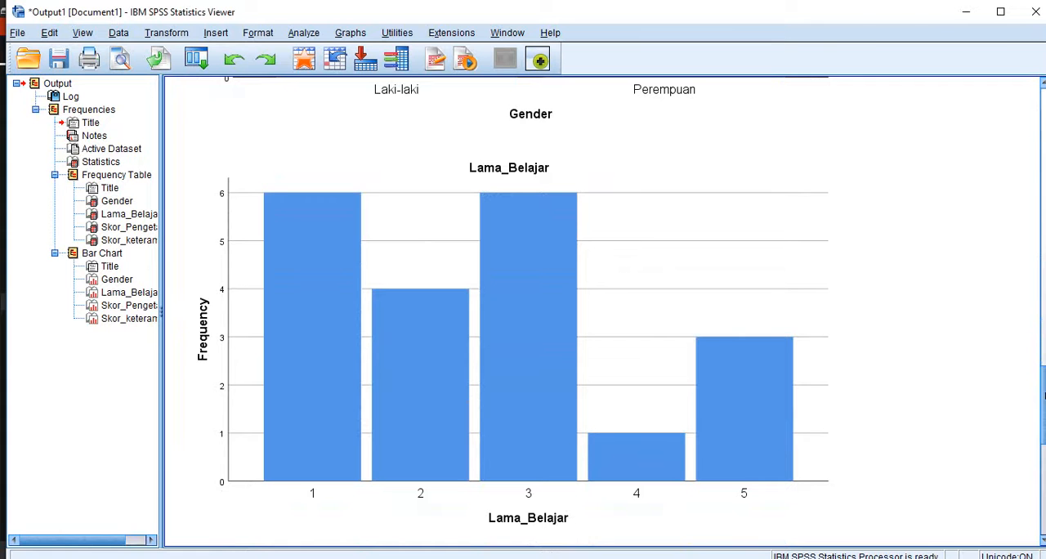
pyautogui.moveTo(1044, 395); pyautogui.dragTo(1043, 486)
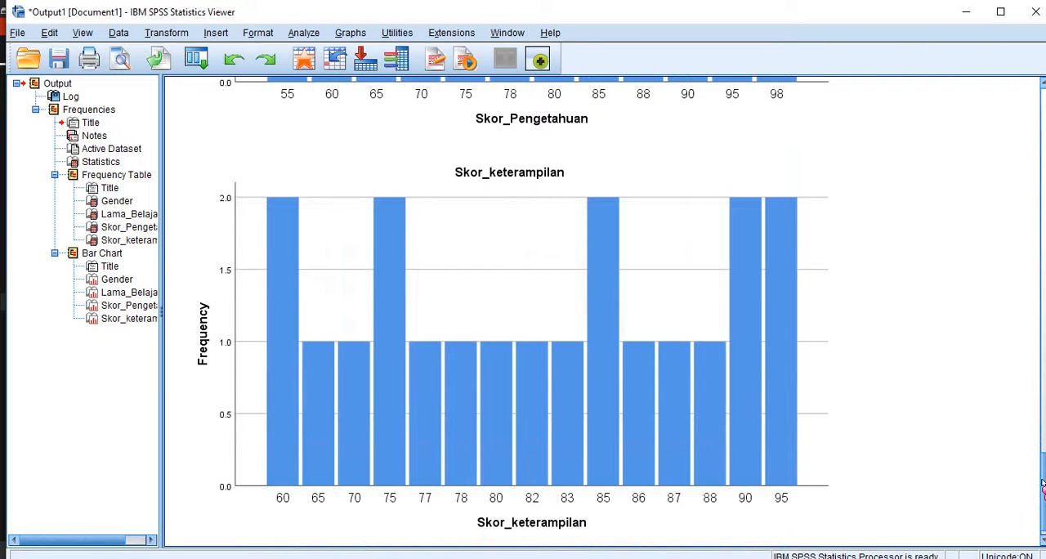
pyautogui.moveTo(1043, 486); pyautogui.dragTo(1033, 430)
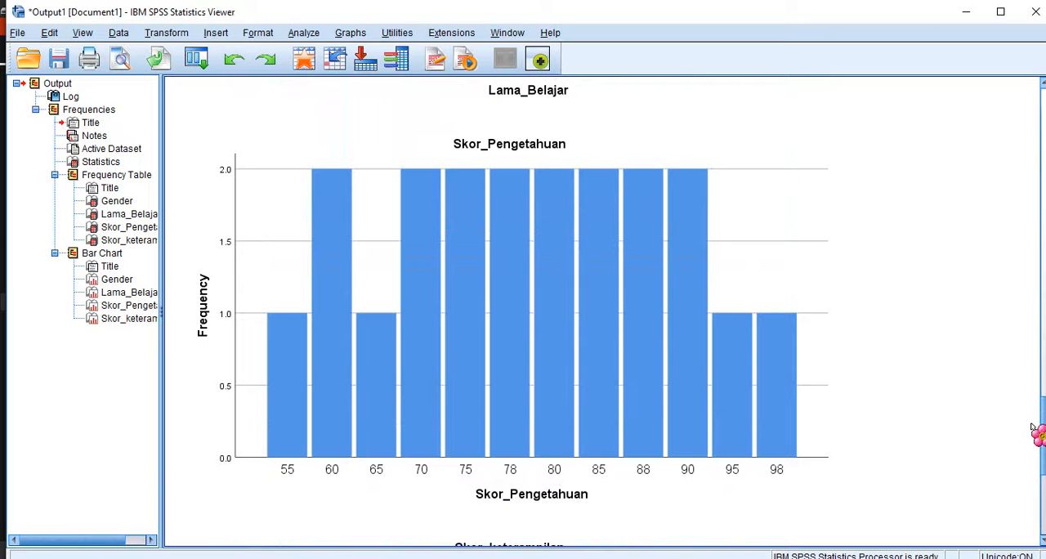
pyautogui.click(512, 447)
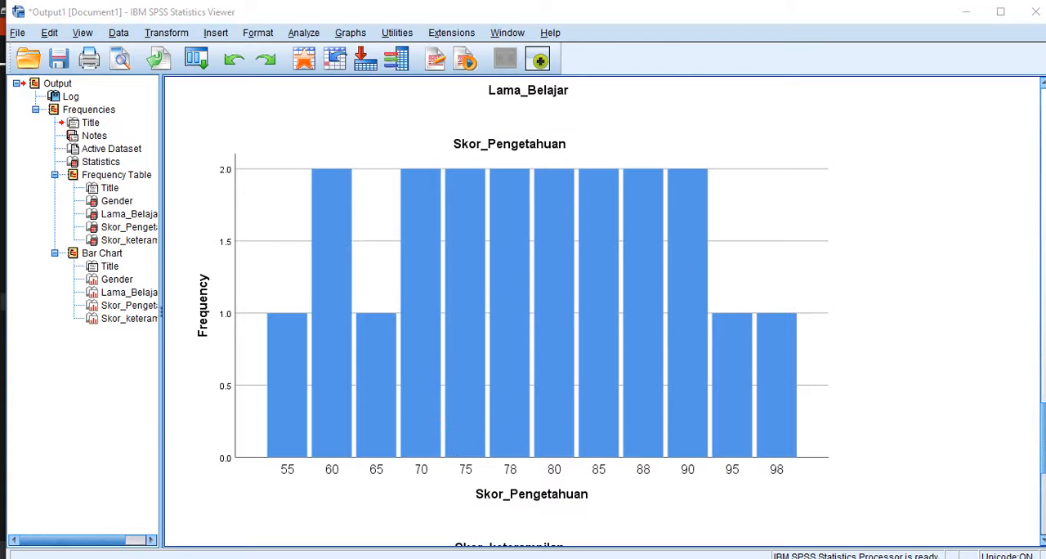
# - Copy the Lama_Belajar frequency table from the output and paste it into the blank Word document
pyautogui.moveTo(1044, 450); pyautogui.dragTo(1037, 109)
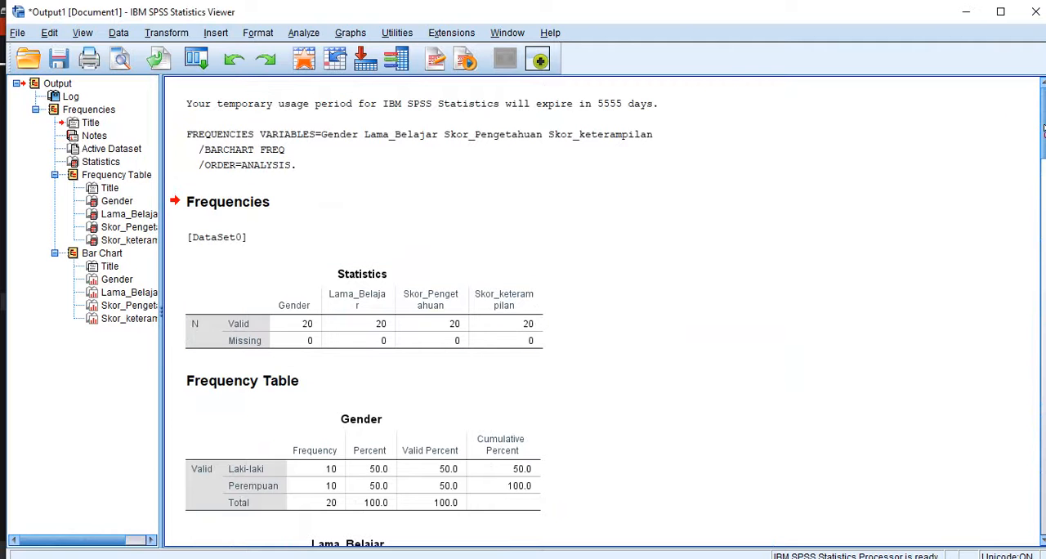
pyautogui.moveTo(1044, 125); pyautogui.dragTo(1044, 188)
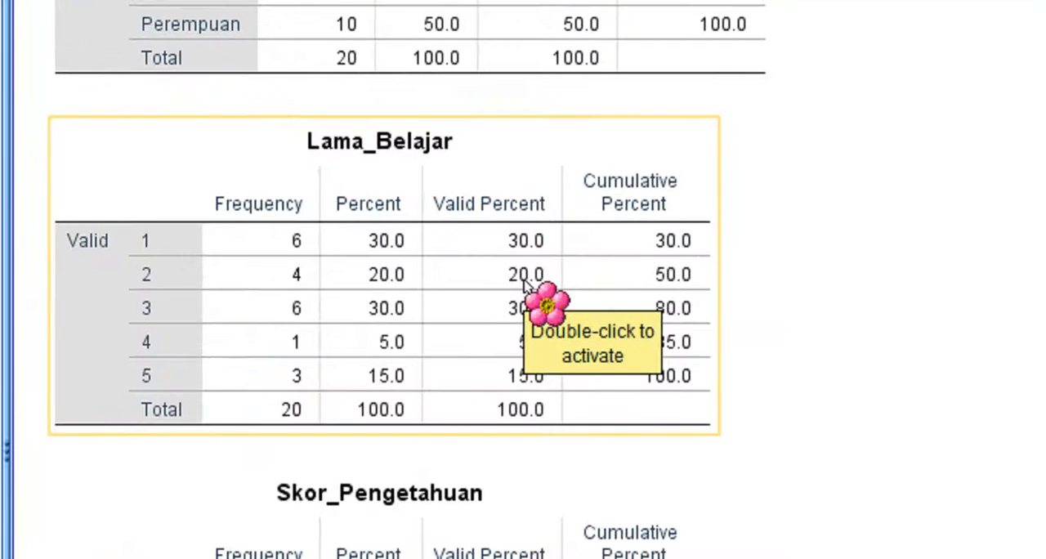
pyautogui.click(488, 279)
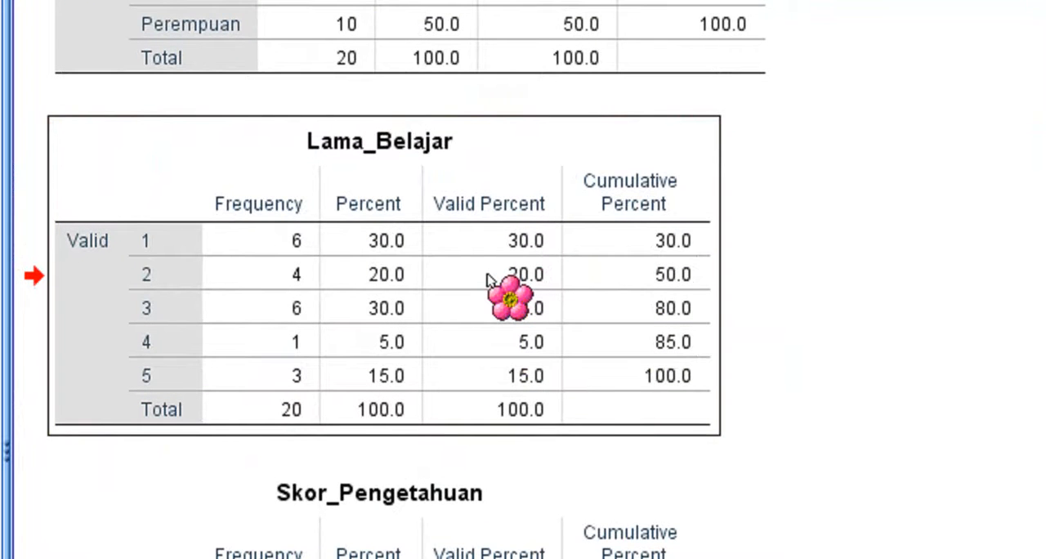
pyautogui.rightClick(488, 279)
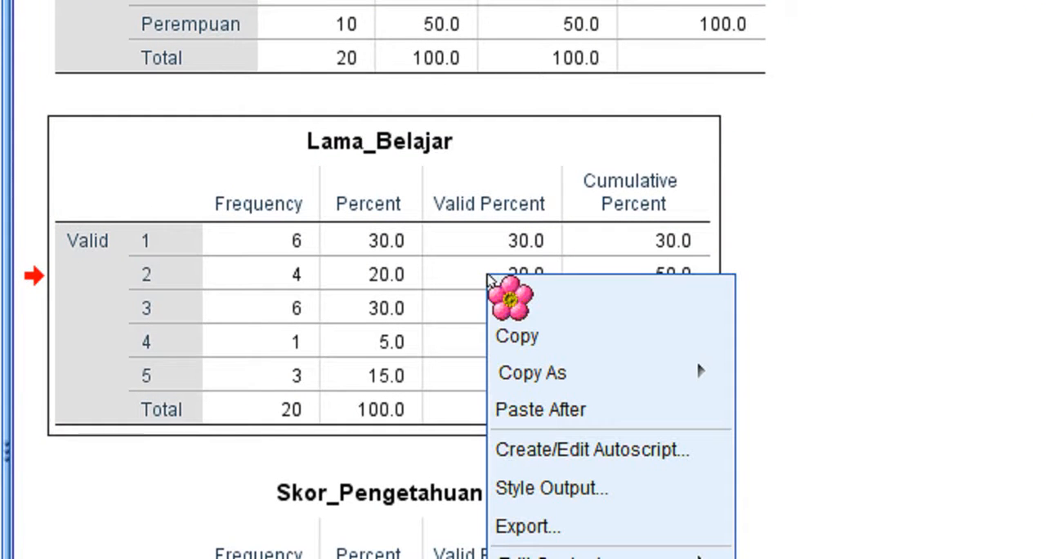
pyautogui.click(569, 345)
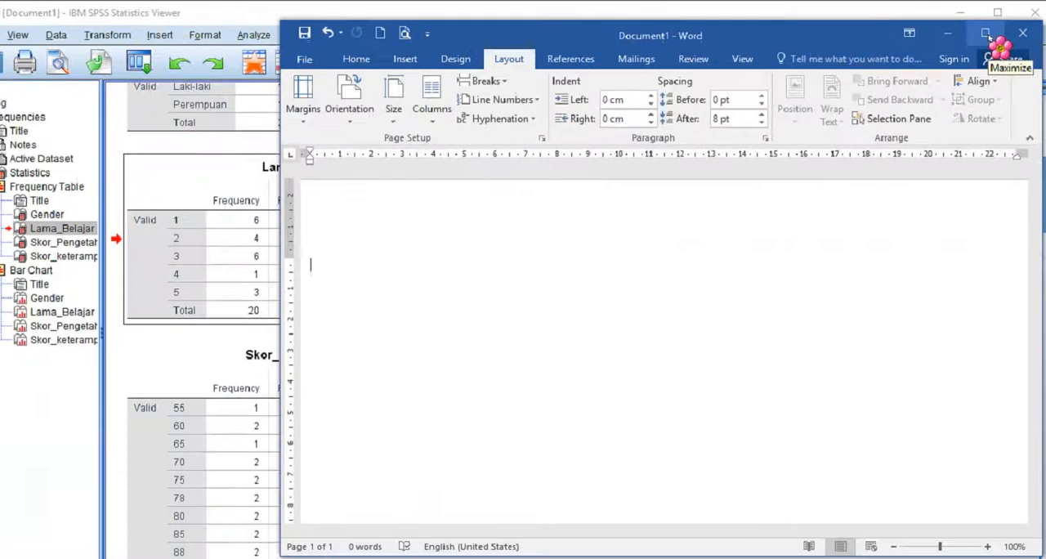
pyautogui.click(987, 34)
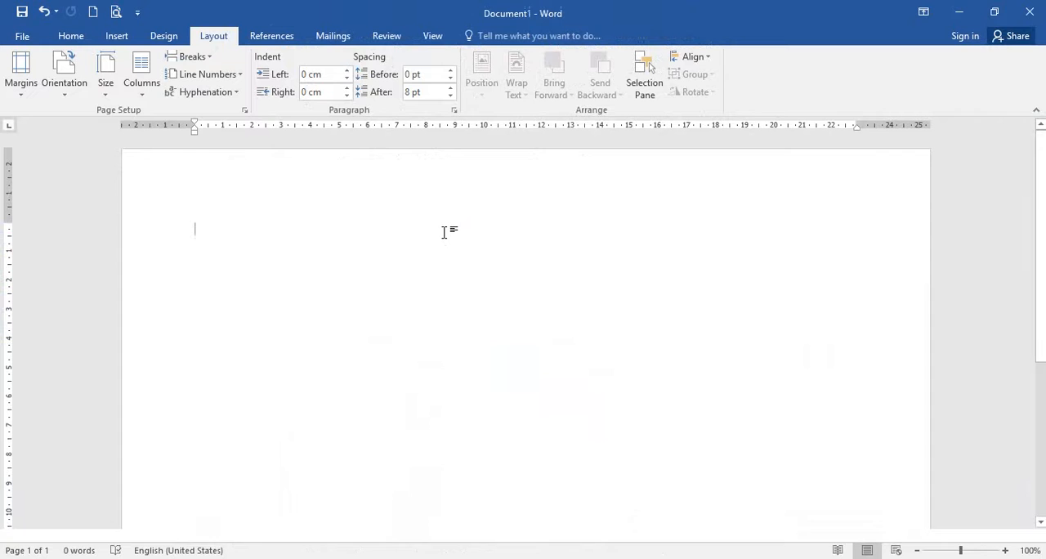
pyautogui.hotkey('ctrl', 'v')
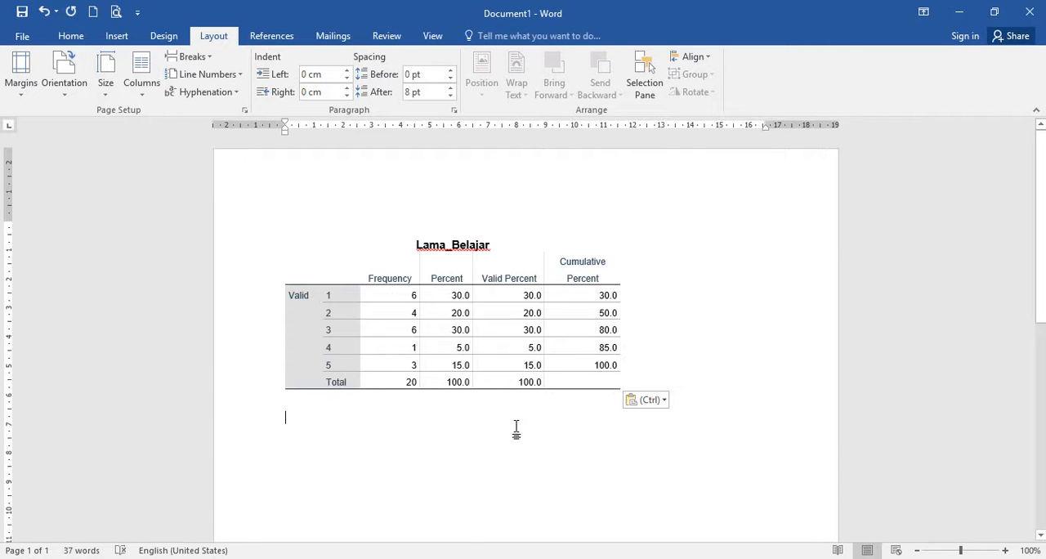
# - Return to the SPSS Data Editor, rerun the Frequencies analysis of the four variables with pie charts, and view the resulting charts
pyautogui.click(445, 537)
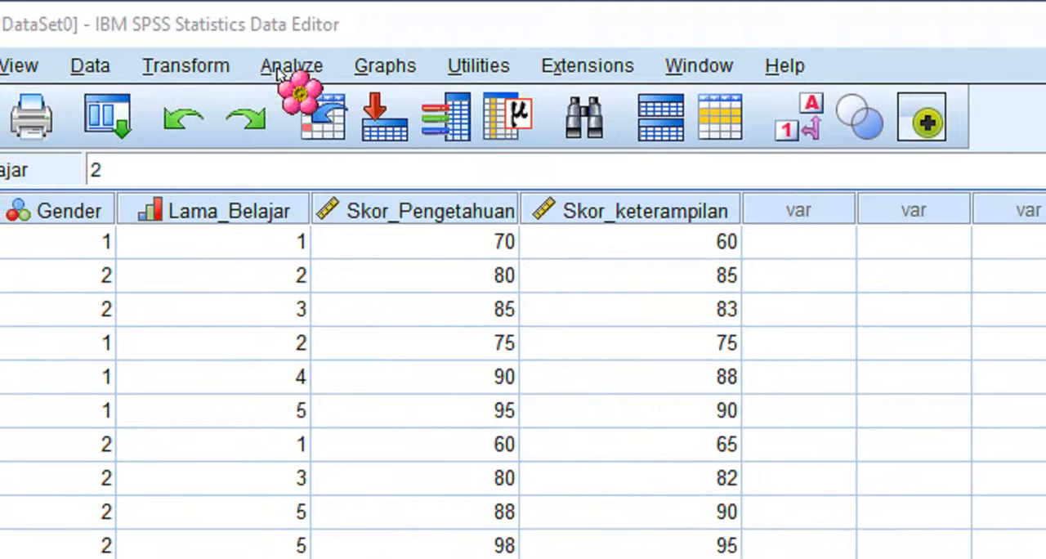
pyautogui.click(282, 67)
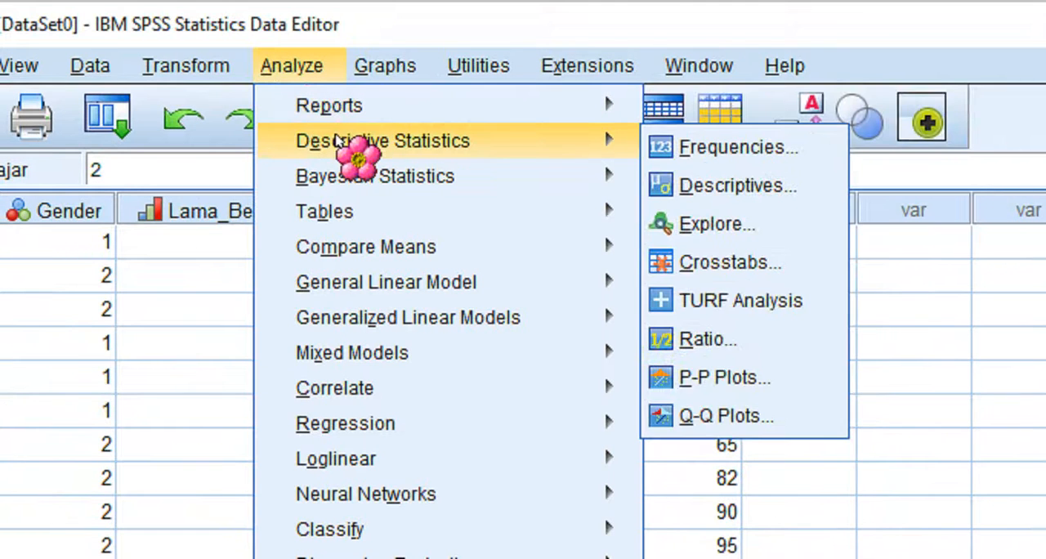
pyautogui.moveTo(418, 144)
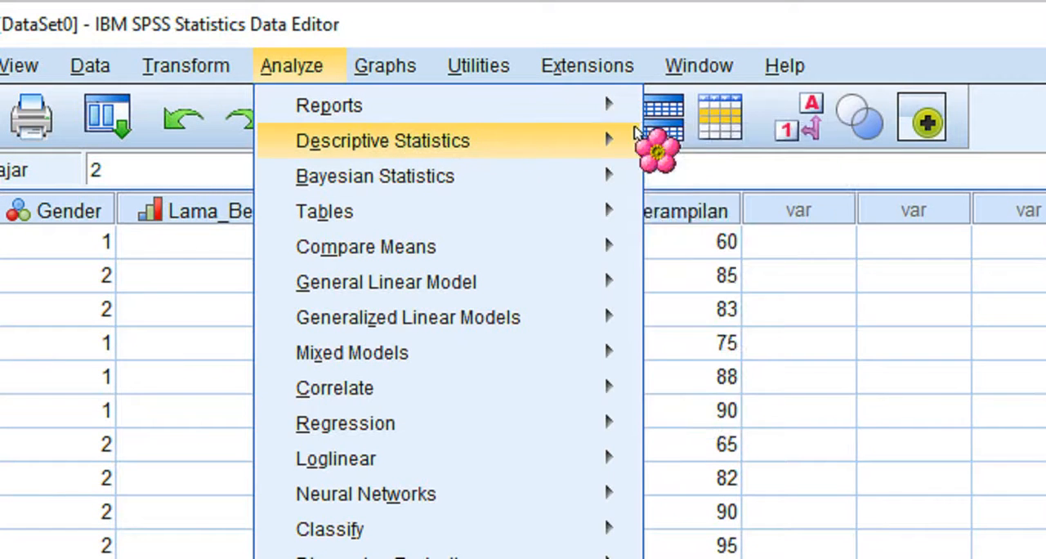
pyautogui.click(686, 150)
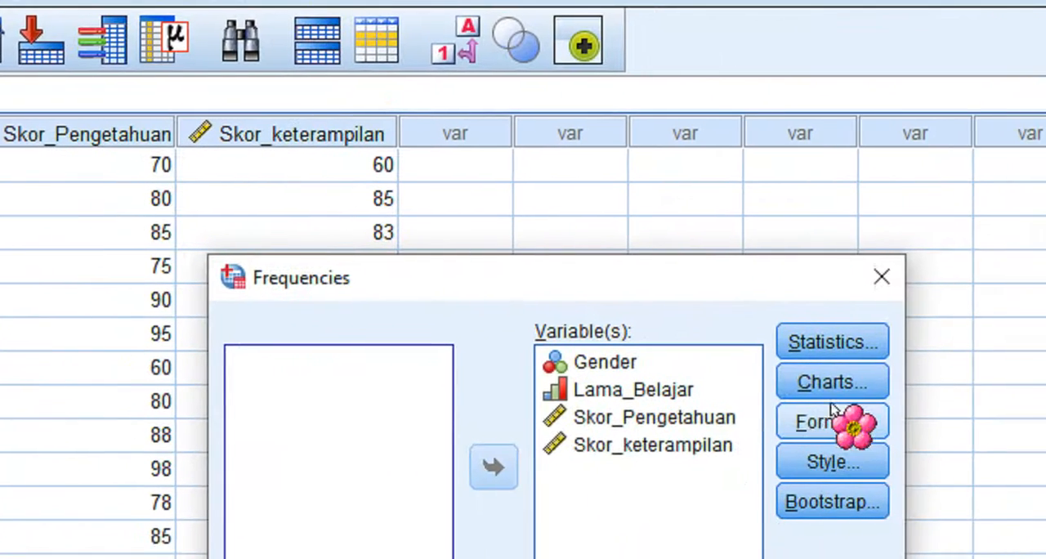
pyautogui.click(920, 406)
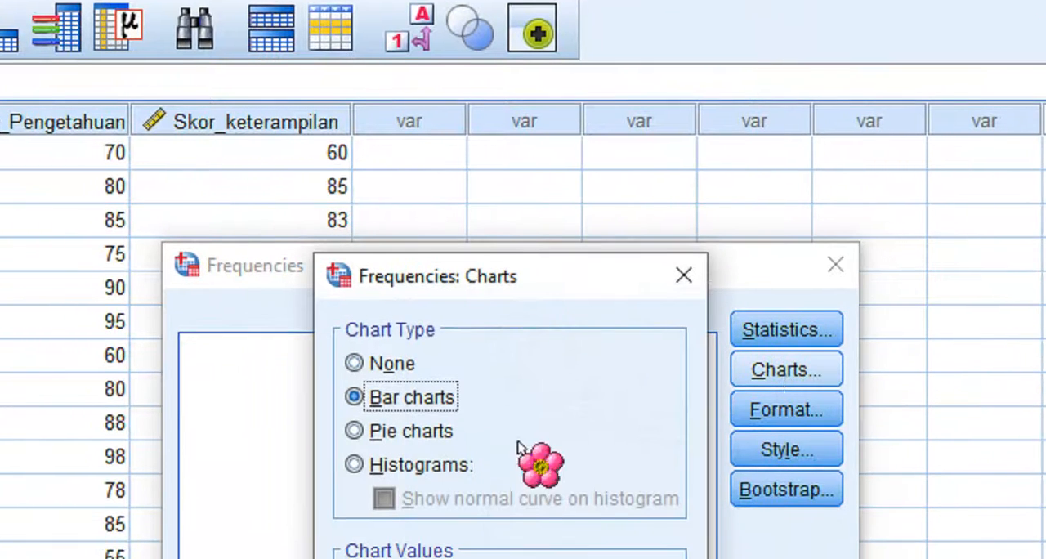
pyautogui.click(418, 448)
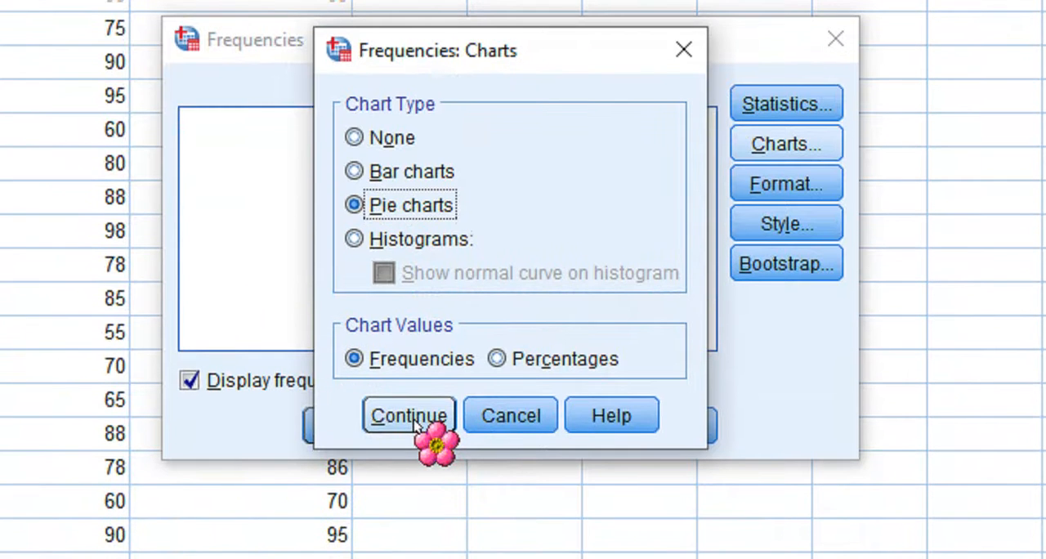
pyautogui.click(410, 417)
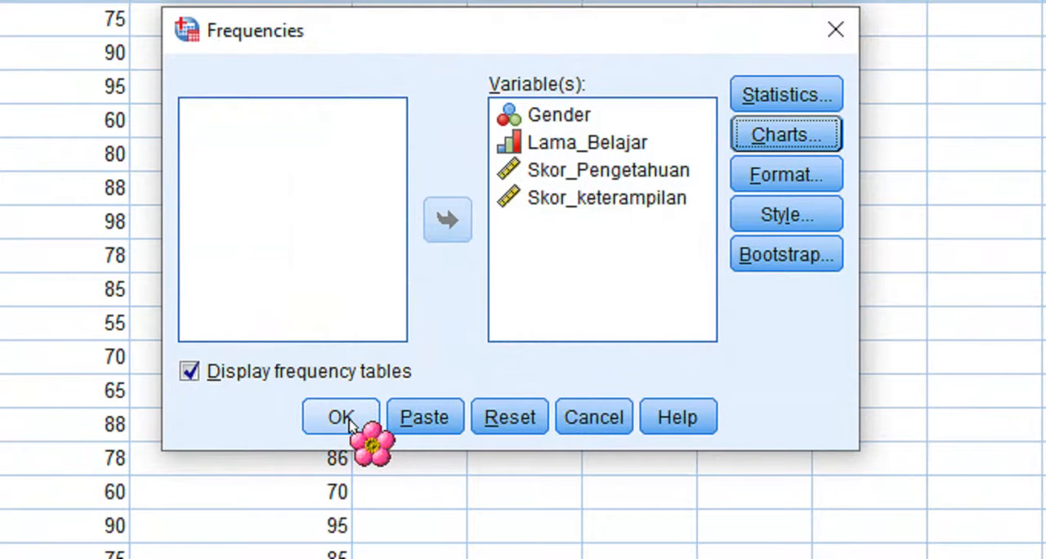
pyautogui.click(342, 419)
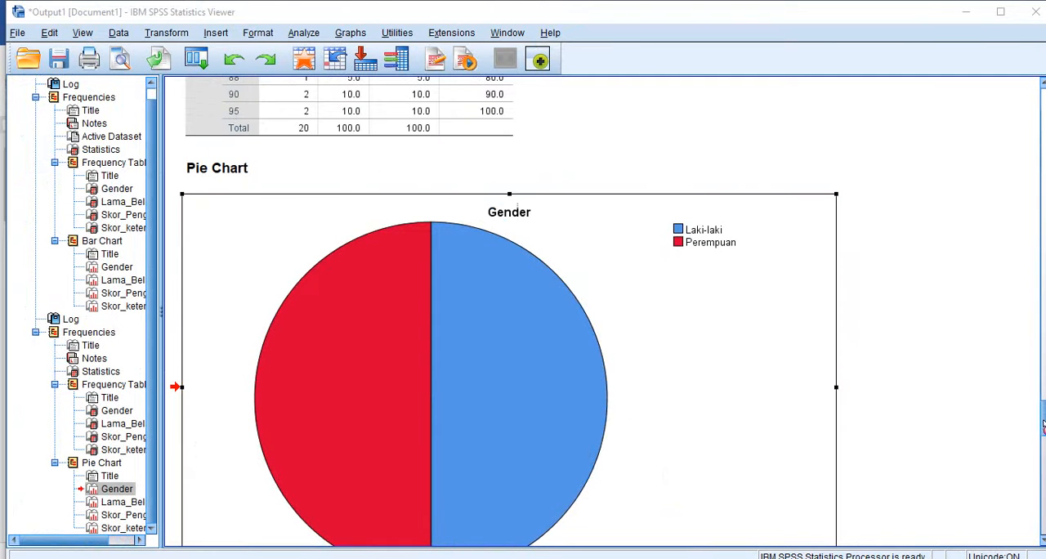
pyautogui.moveTo(1042, 425); pyautogui.dragTo(1044, 529)
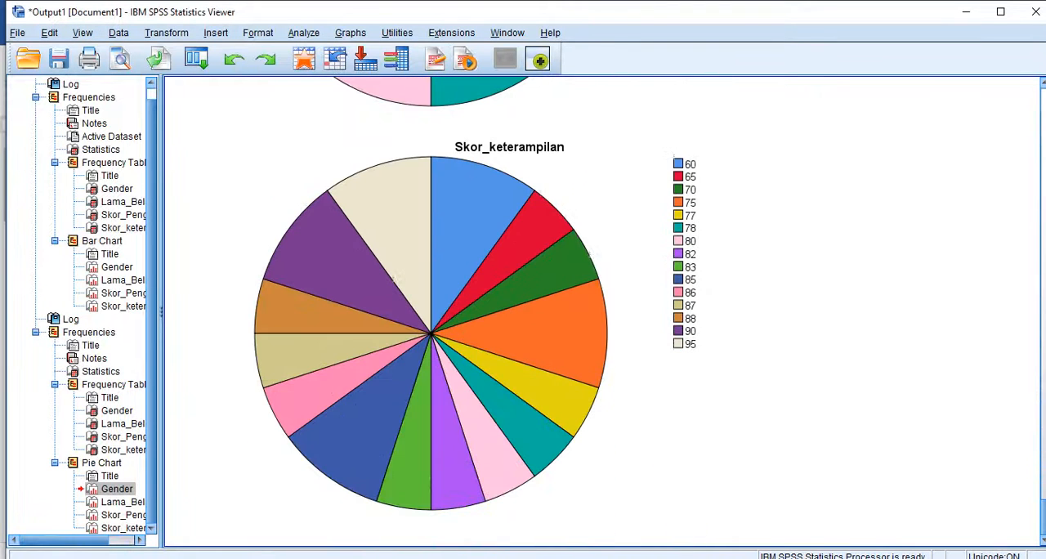
# - Copy the Skor_keterampilan pie chart from the output and paste it below the Lama_Belajar table in the Word document
pyautogui.click(664, 381)
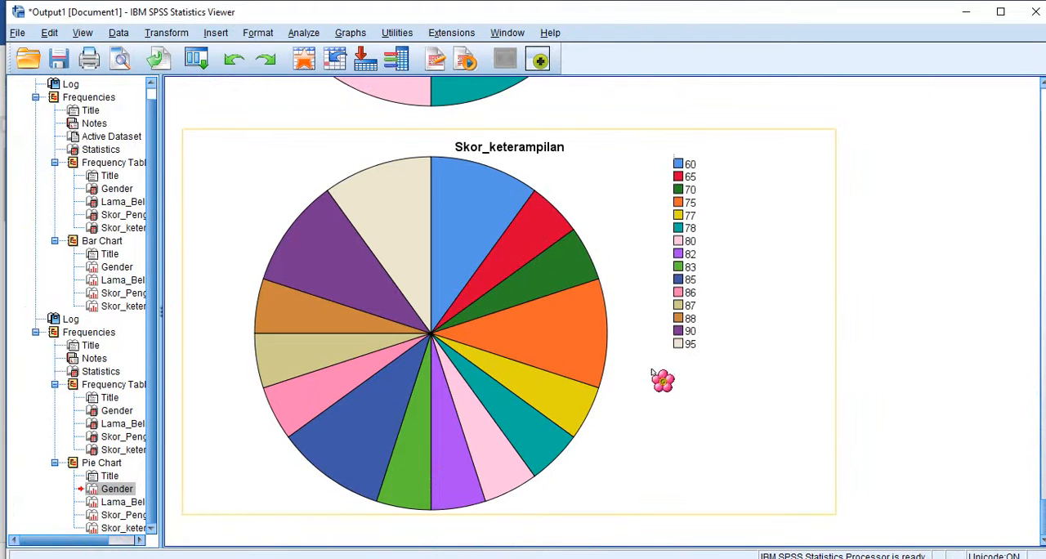
pyautogui.rightClick(592, 345)
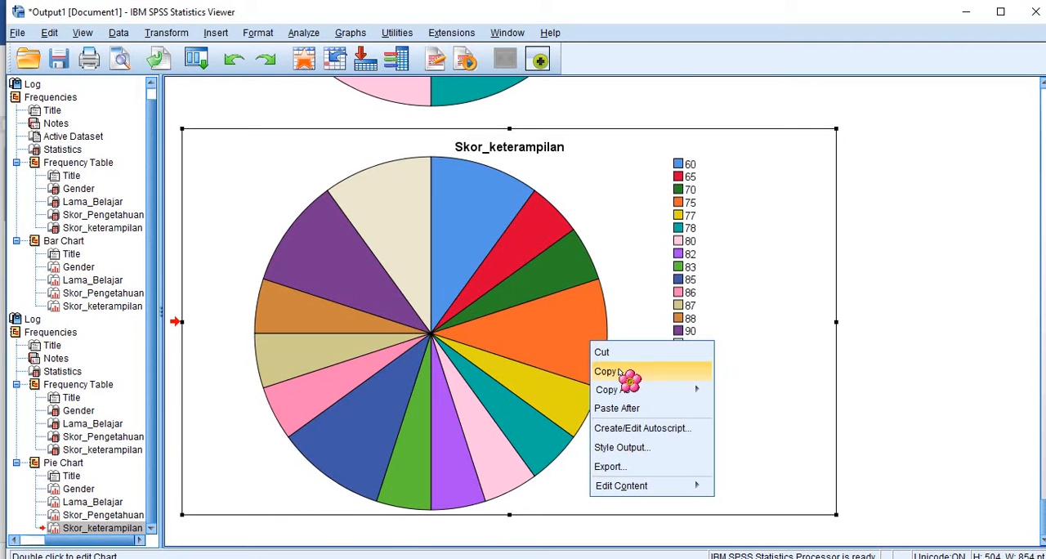
pyautogui.click(621, 372)
pyautogui.moveTo(243, 558)
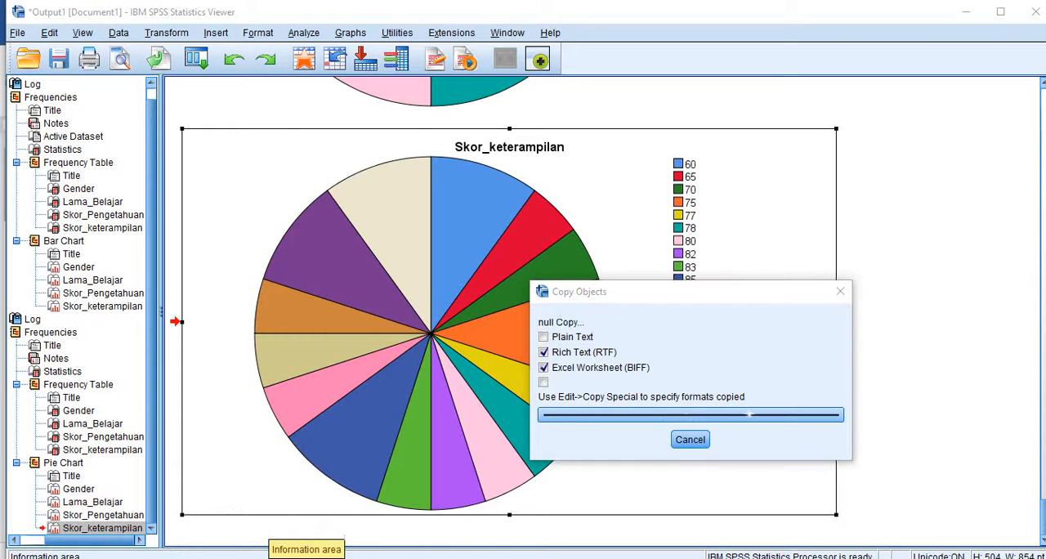
pyautogui.click(245, 558)
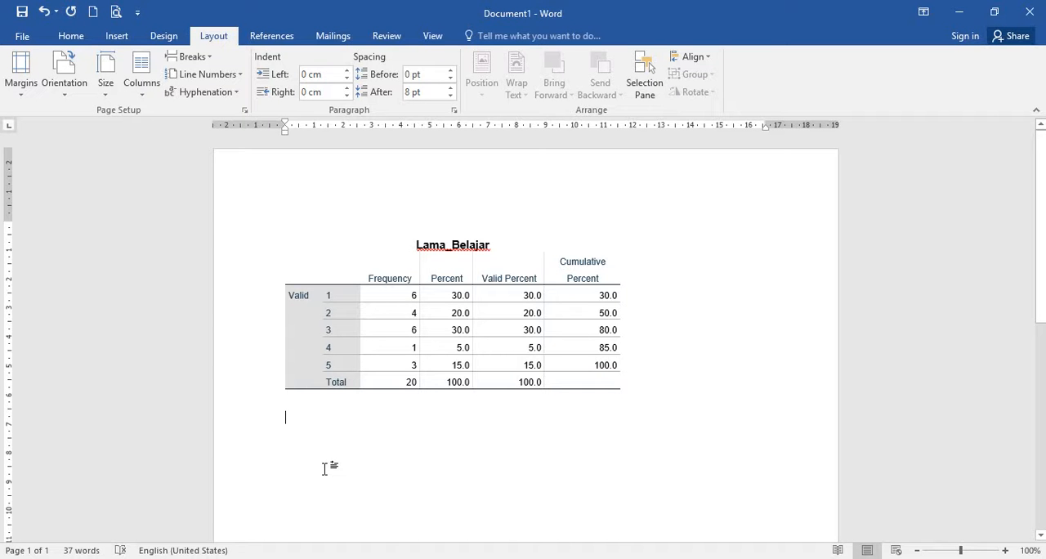
pyautogui.hotkey('ctrl', 'v')
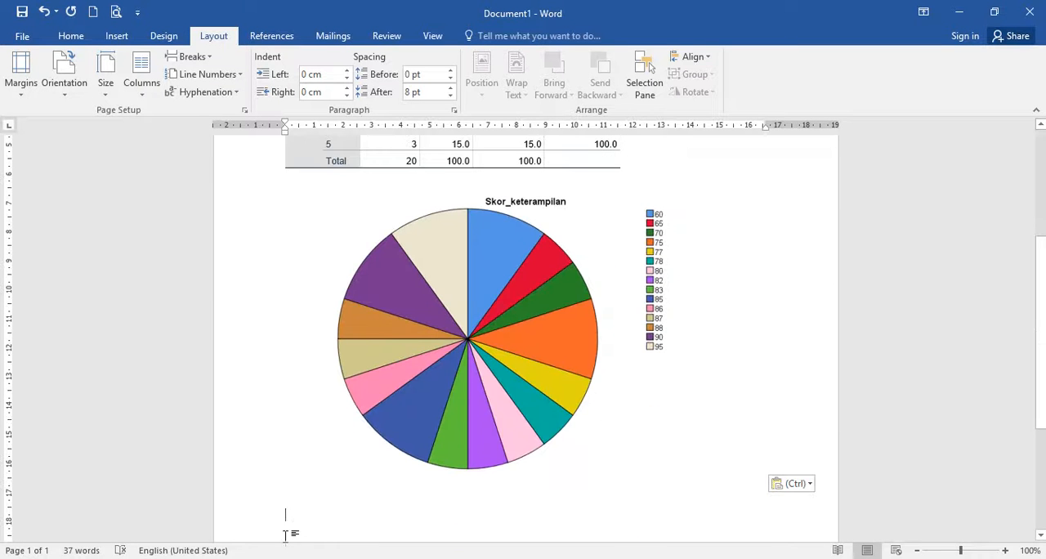
# - Return to the SPSS Data Editor and rerun the Frequencies analysis of the four variables with histograms showing the normal curve
pyautogui.moveTo(204, 556)
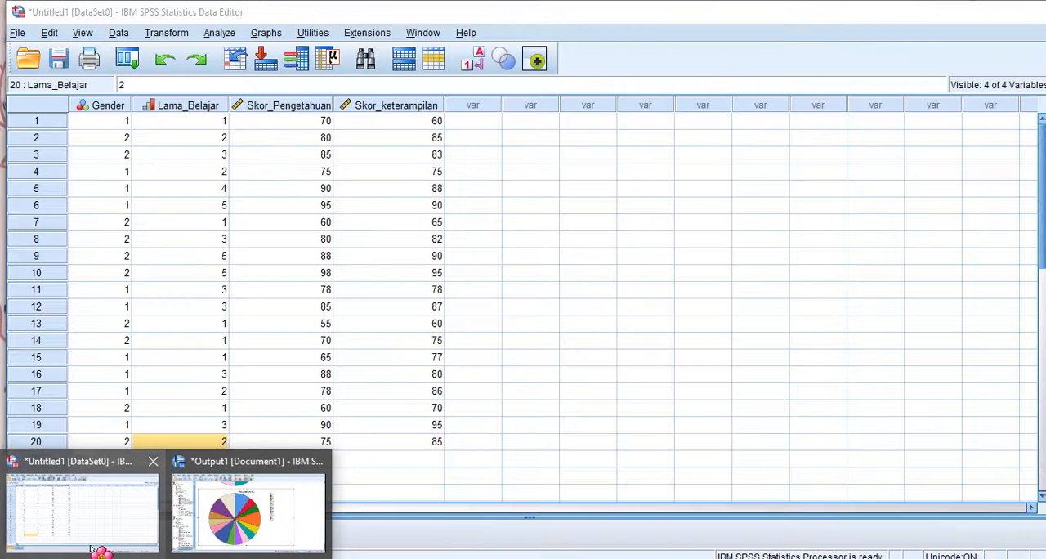
pyautogui.click(94, 547)
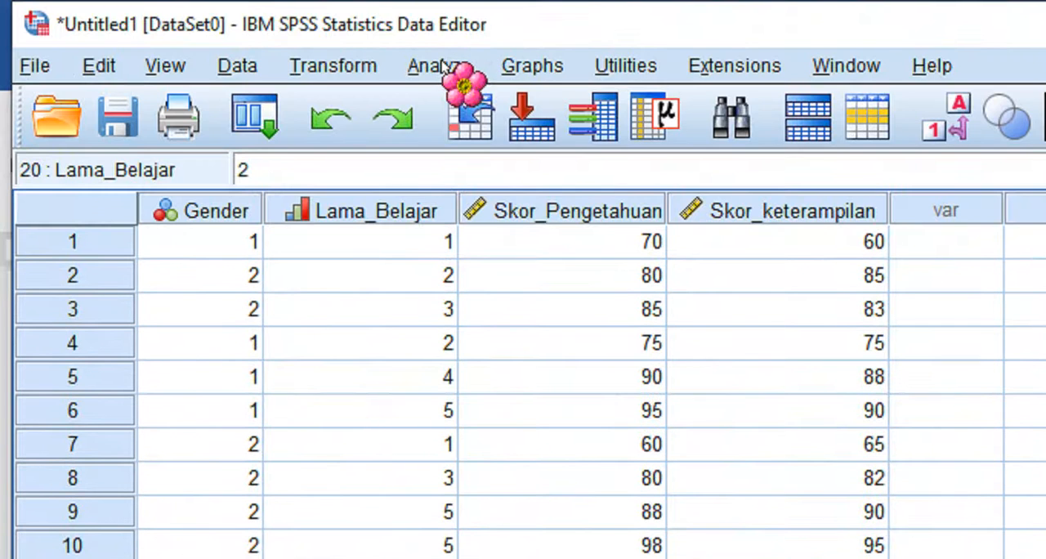
pyautogui.click(442, 69)
pyautogui.moveTo(517, 137)
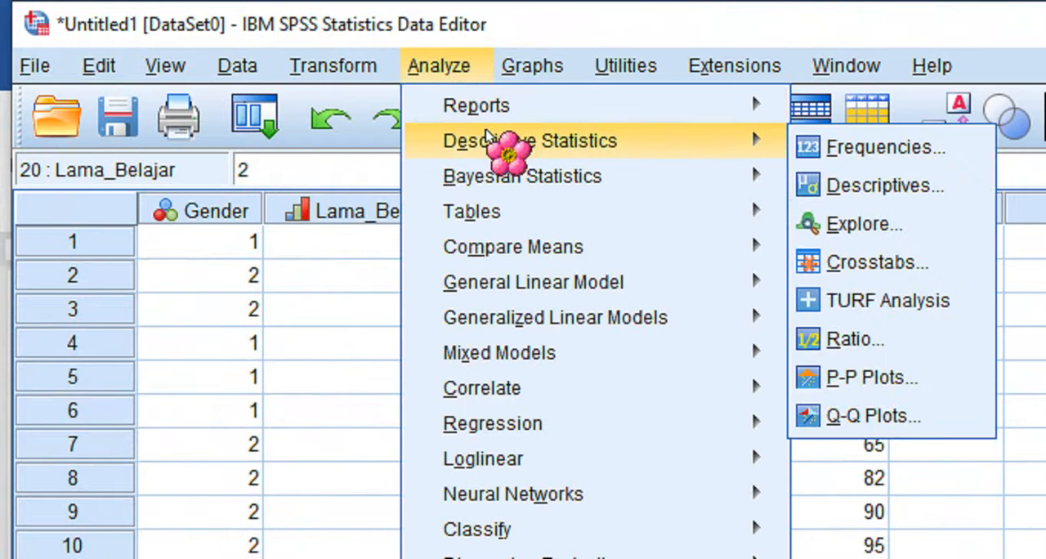
pyautogui.click(850, 148)
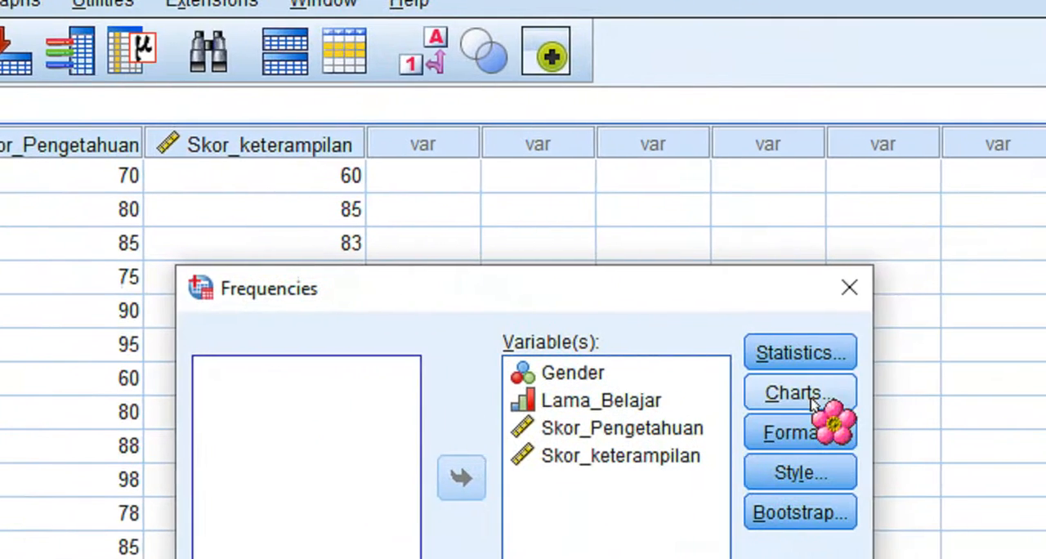
pyautogui.click(1001, 421)
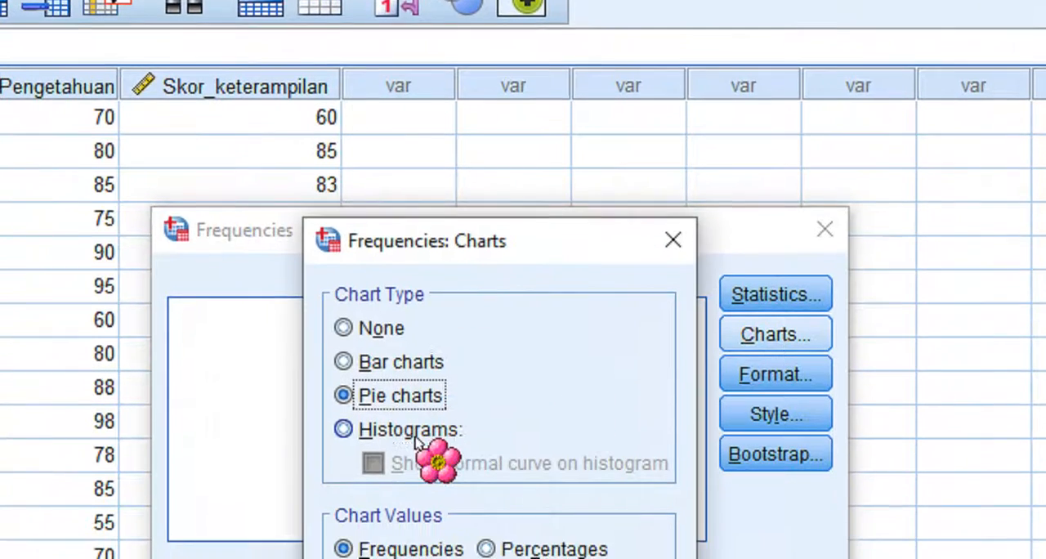
pyautogui.click(409, 482)
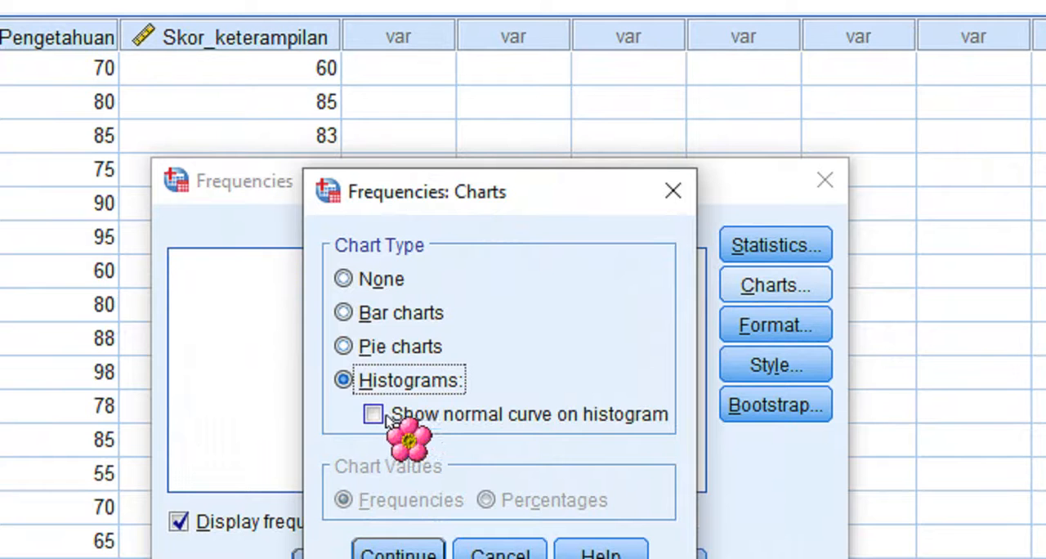
pyautogui.click(388, 418)
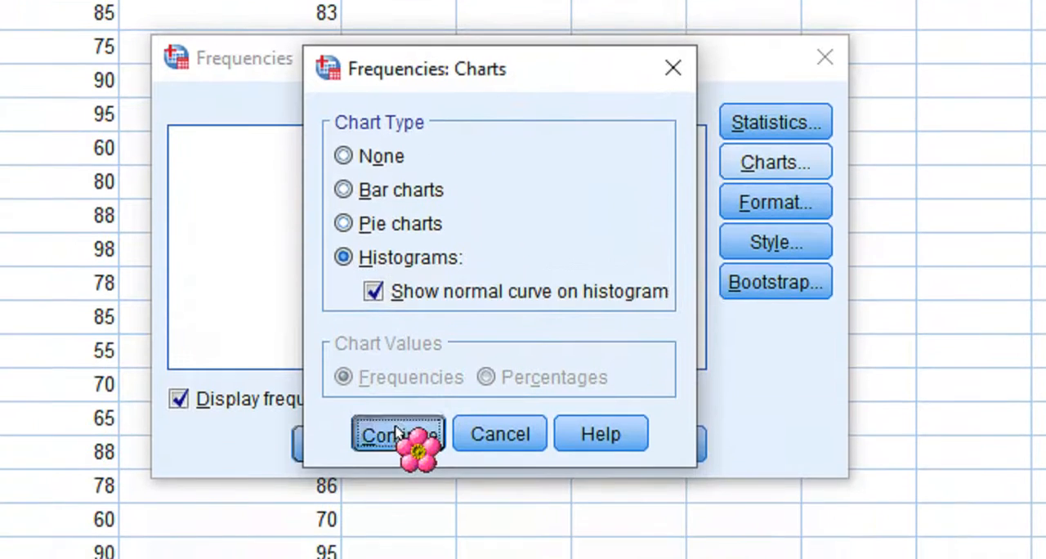
pyautogui.click(398, 434)
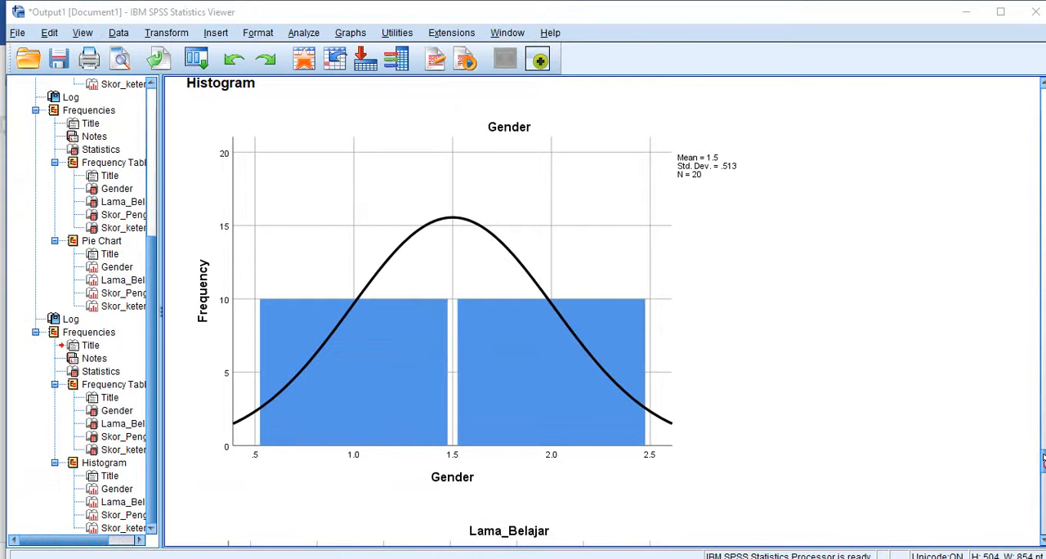
# - Examine the histograms with normal curves and the frequency tables in the new Frequencies output
pyautogui.moveTo(1044, 460); pyautogui.dragTo(1043, 464)
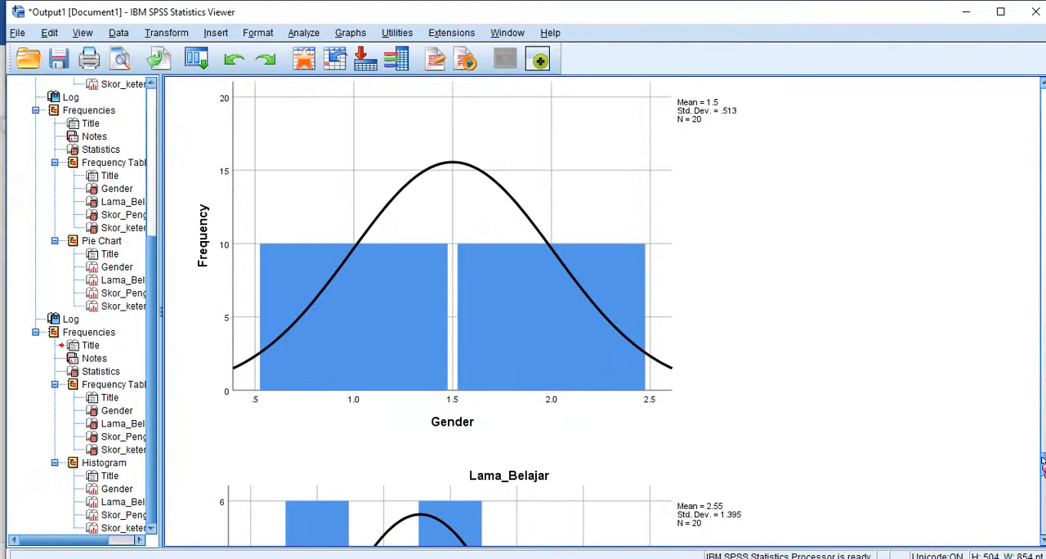
pyautogui.click(488, 370)
pyautogui.moveTo(1043, 466); pyautogui.dragTo(1043, 487)
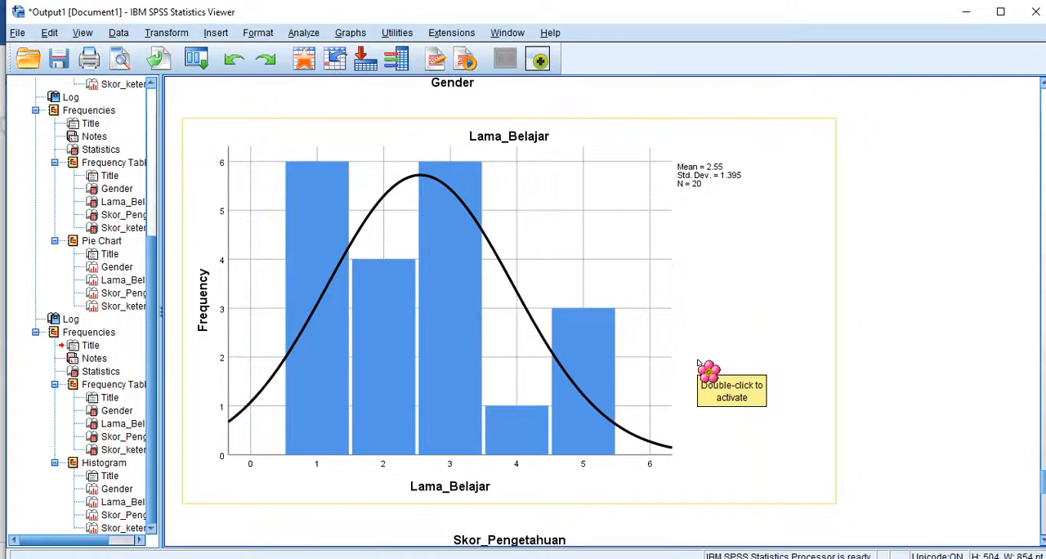
pyautogui.press('Down')
pyautogui.press('Down')
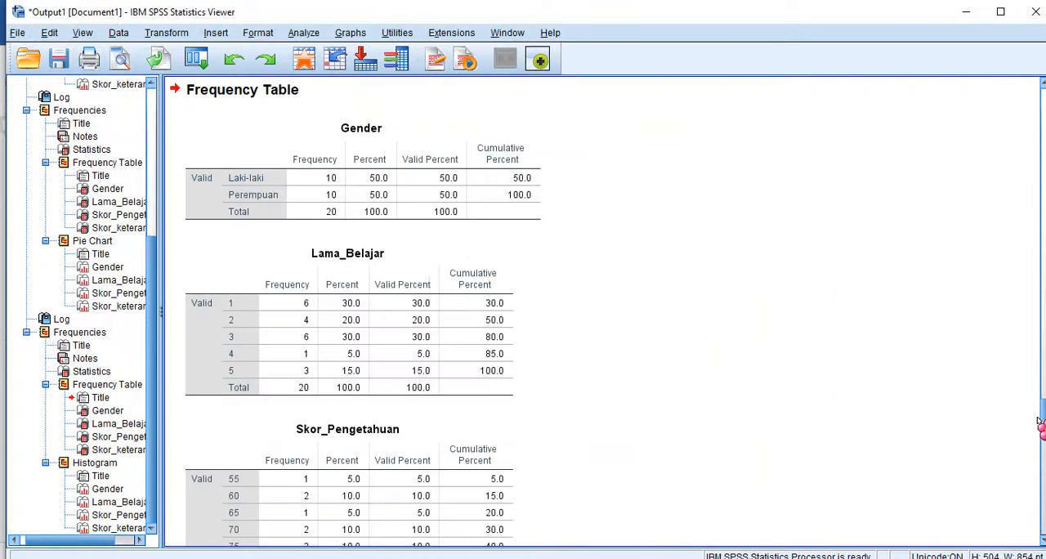
pyautogui.moveTo(1039, 423); pyautogui.dragTo(1043, 530)
# - Copy the Skor_keterampilan histogram from the output and paste it below the pie chart in Word, keeping source formatting
pyautogui.click(597, 365)
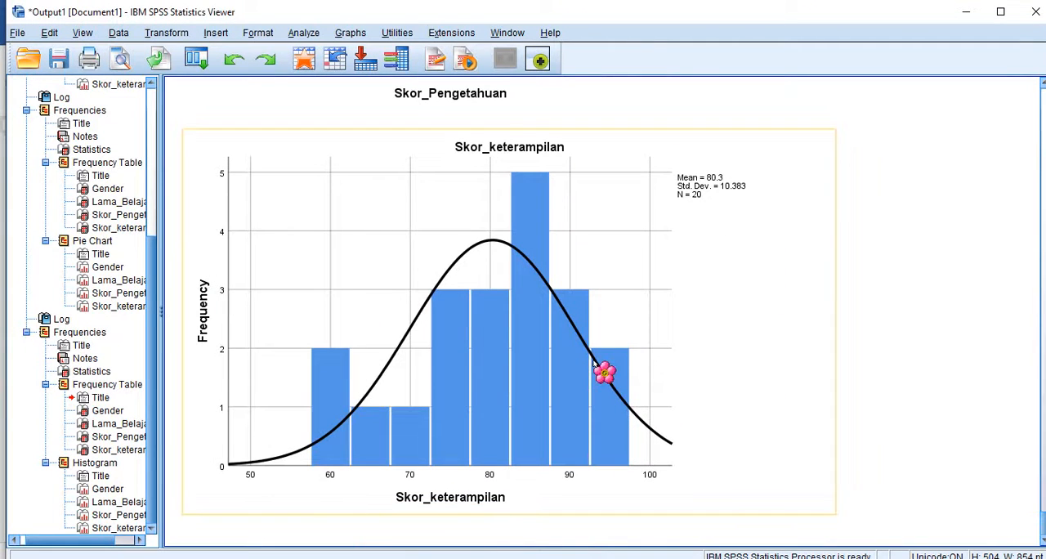
pyautogui.rightClick(594, 362)
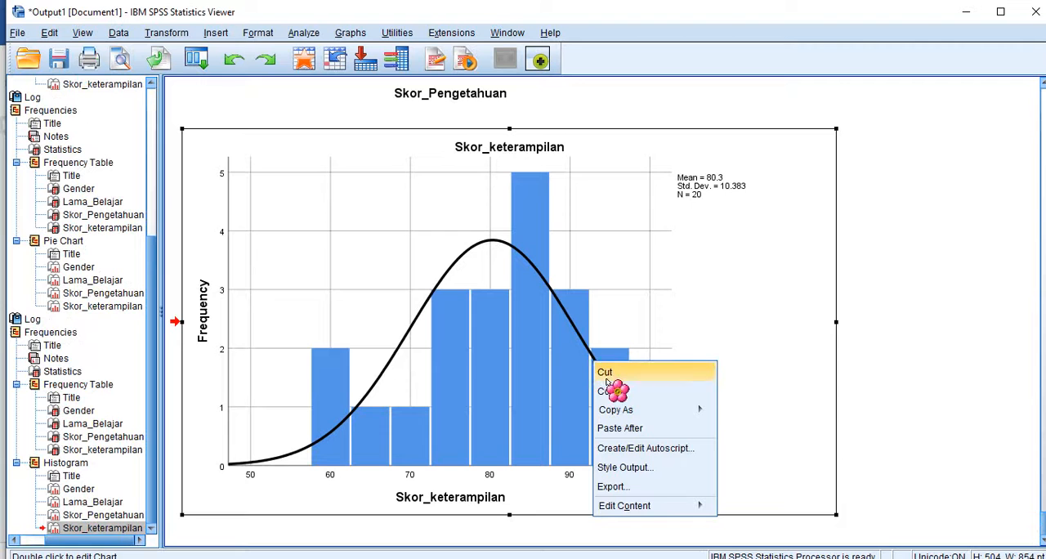
pyautogui.click(609, 391)
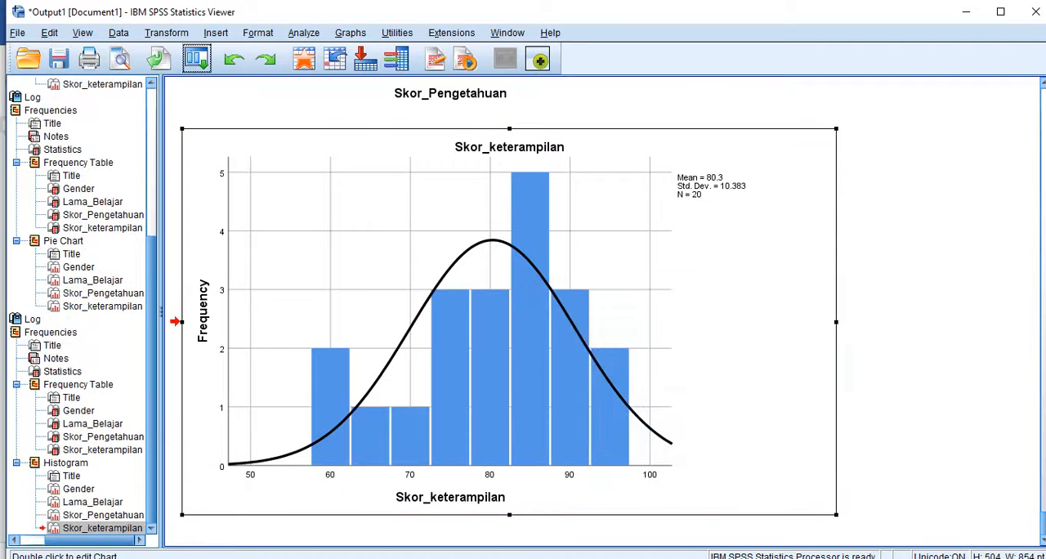
pyautogui.click(347, 558)
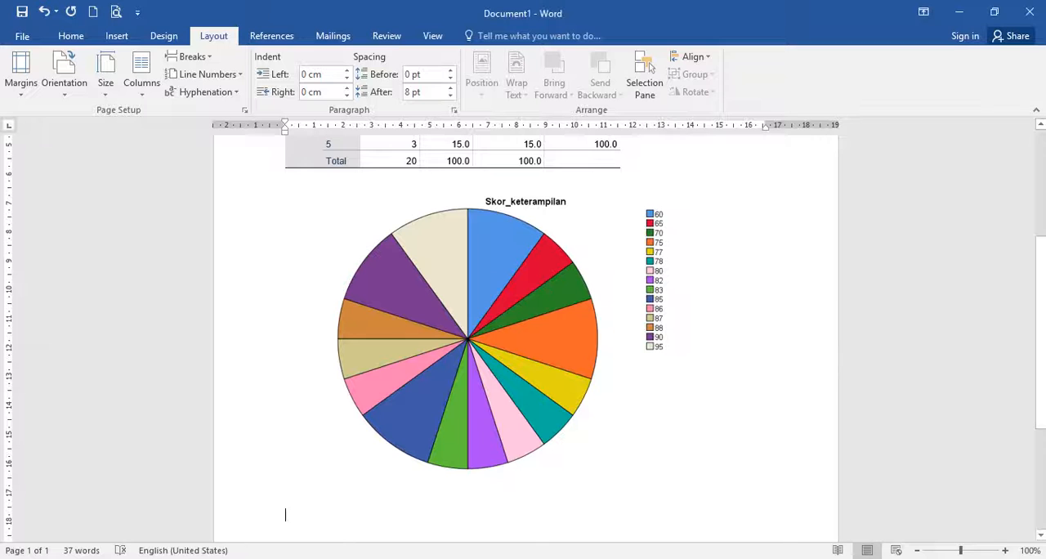
pyautogui.rightClick(342, 496)
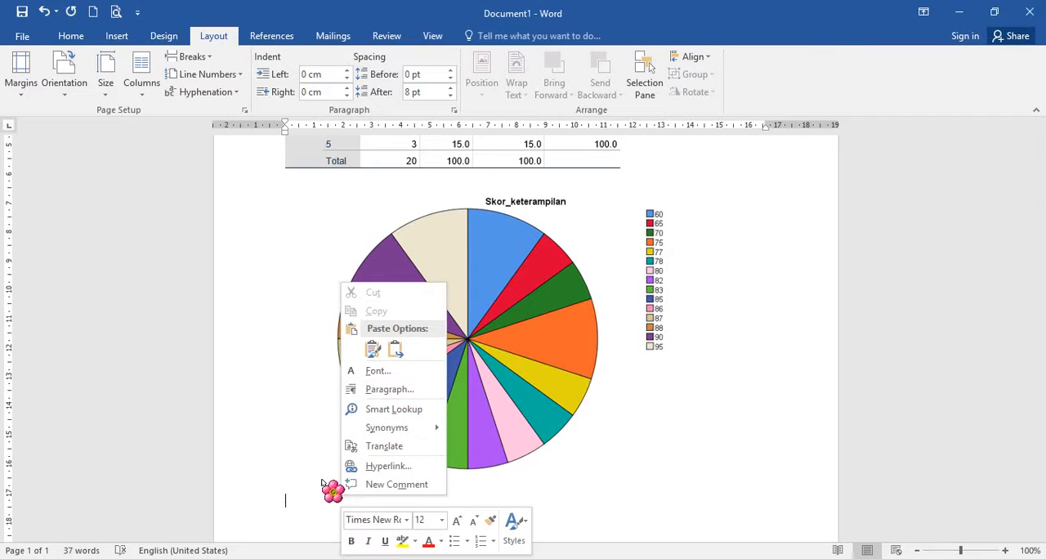
pyautogui.click(374, 350)
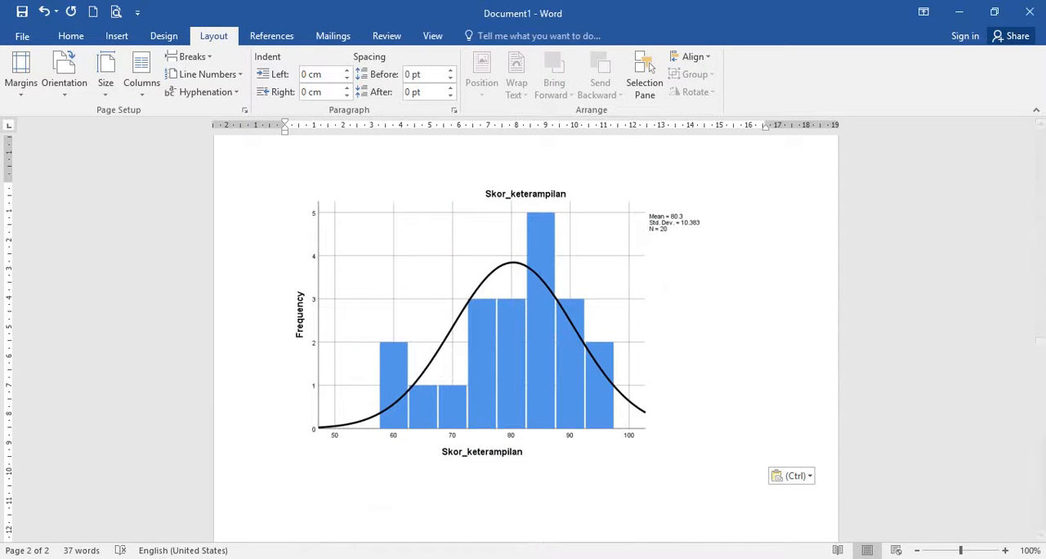
# - Return to the SPSS output and save it in Documents as the viewer file "Output penyajian data"
pyautogui.click(215, 533)
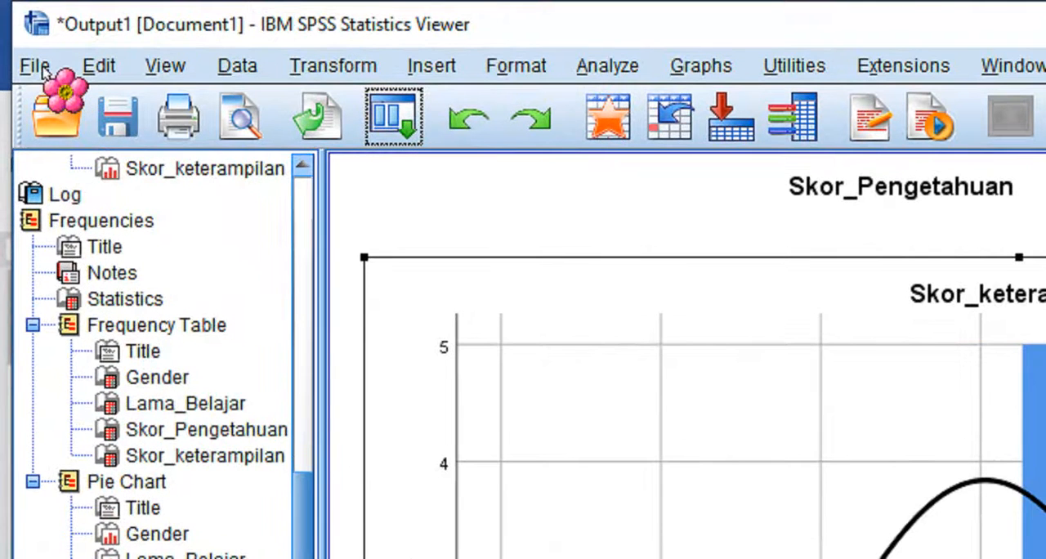
pyautogui.click(39, 67)
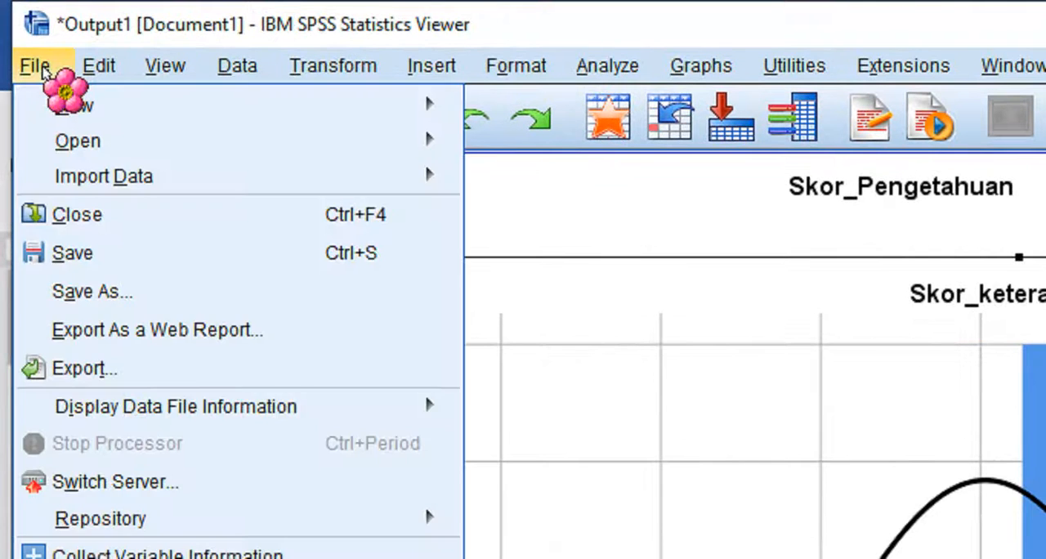
pyautogui.click(82, 253)
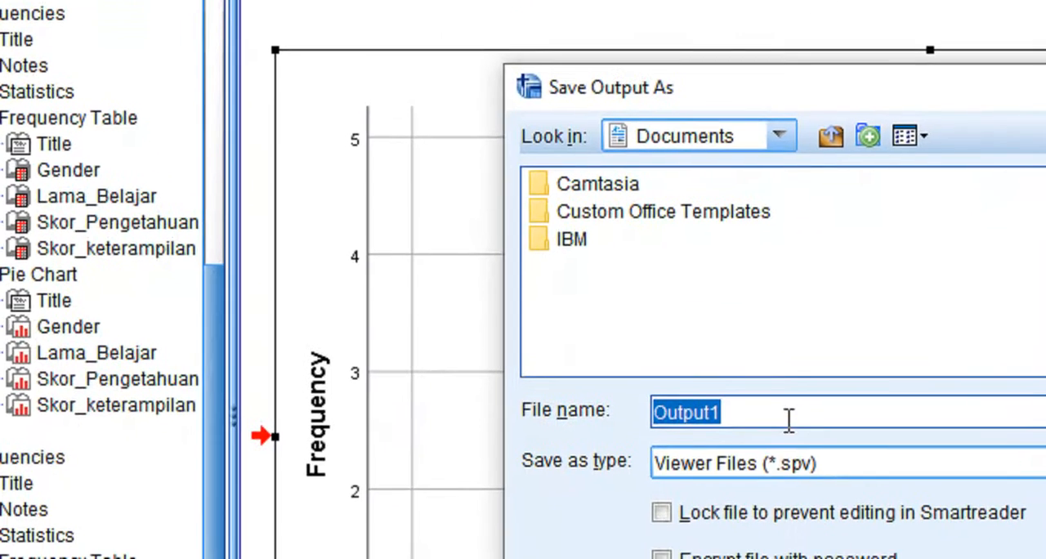
pyautogui.click(794, 443)
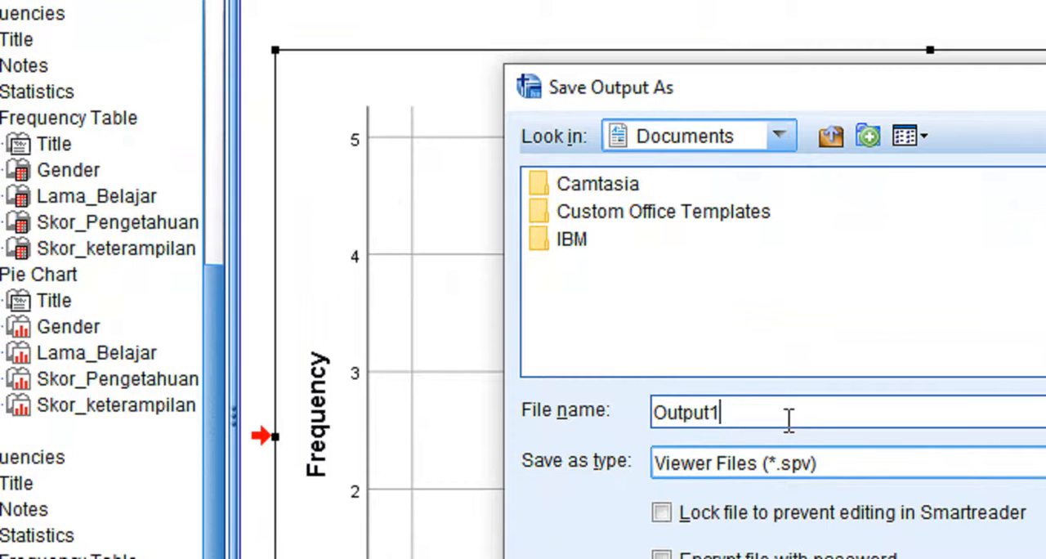
pyautogui.moveTo(782, 416); pyautogui.dragTo(645, 419)
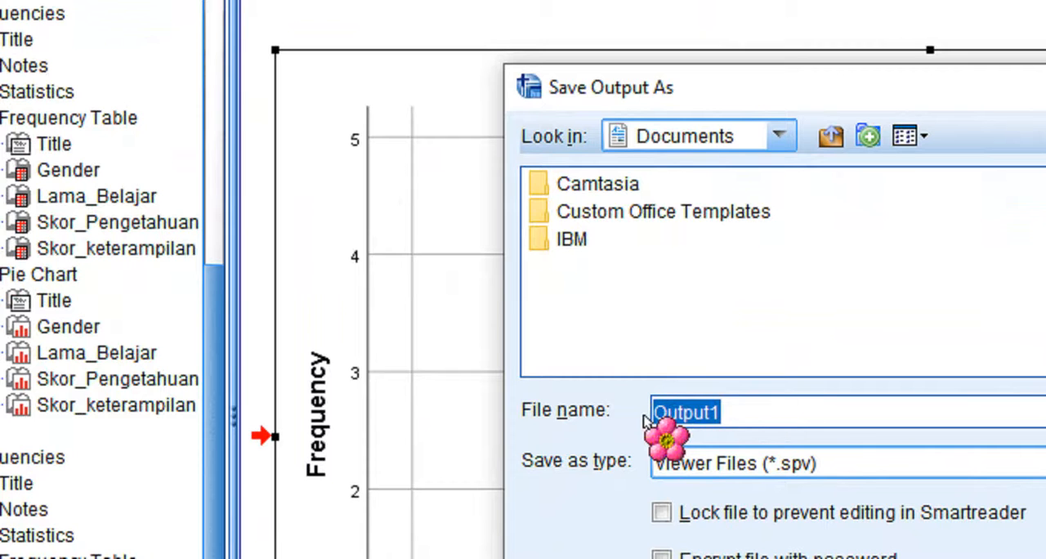
pyautogui.write('Output')
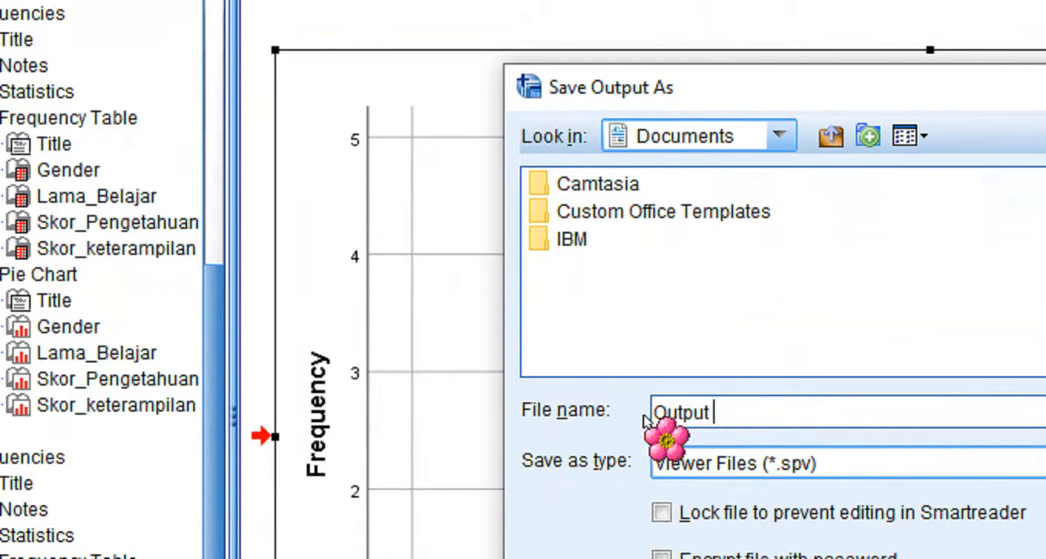
pyautogui.write(' penya')
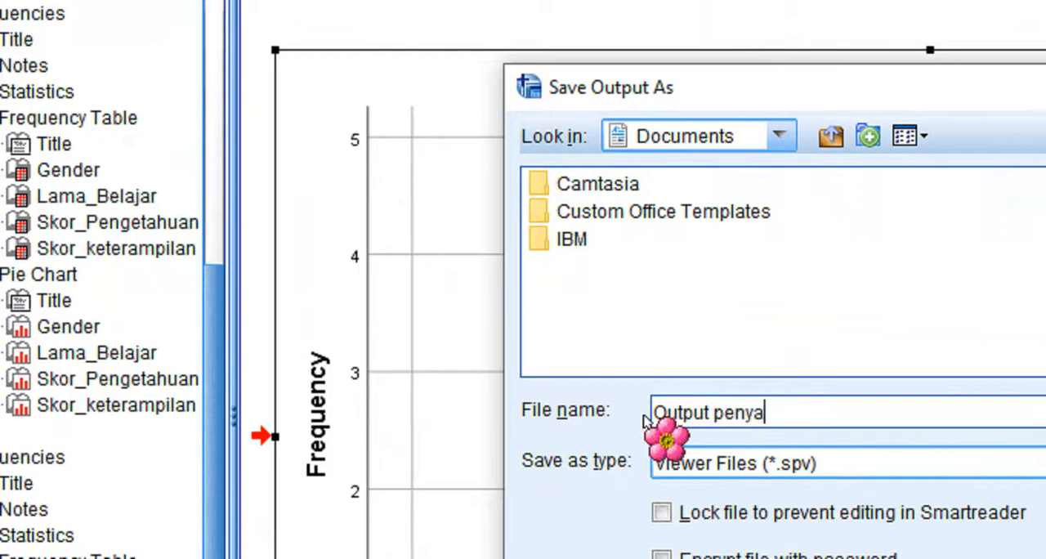
pyautogui.write('jian data')
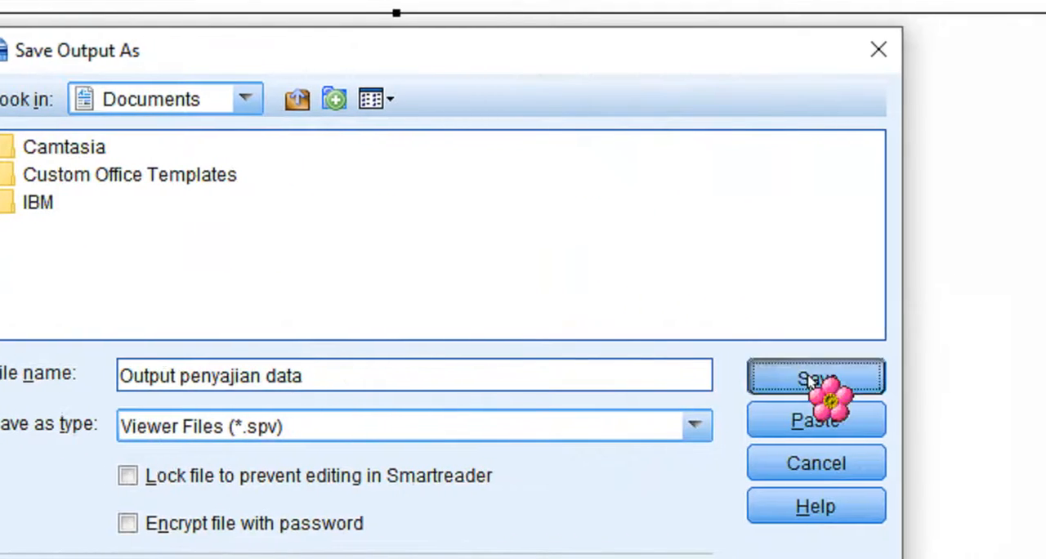
pyautogui.click(809, 374)
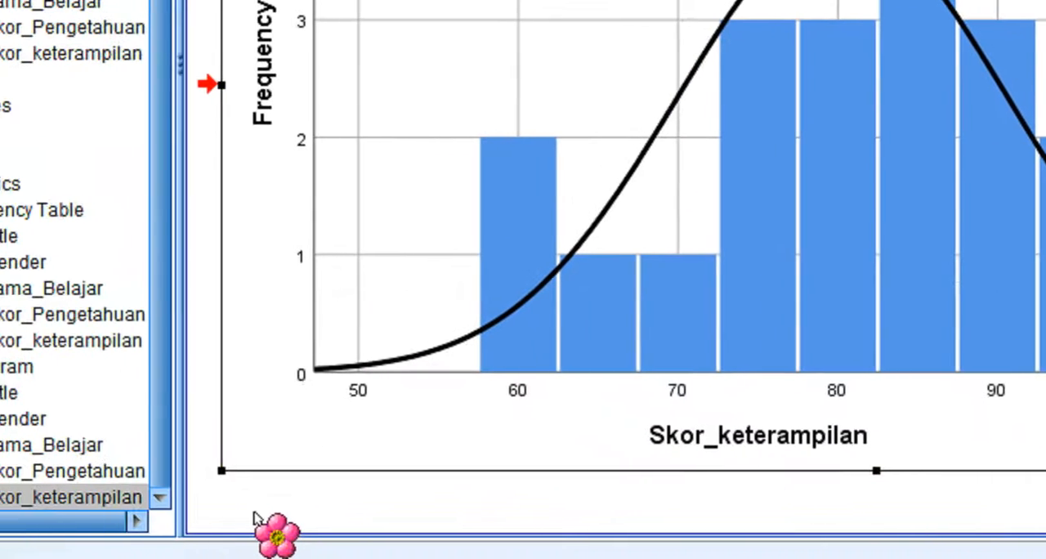
# - Switch to the Data Editor and save the dataset in Documents as the SPSS Statistics file "Input data penyajian"
pyautogui.moveTo(192, 558)
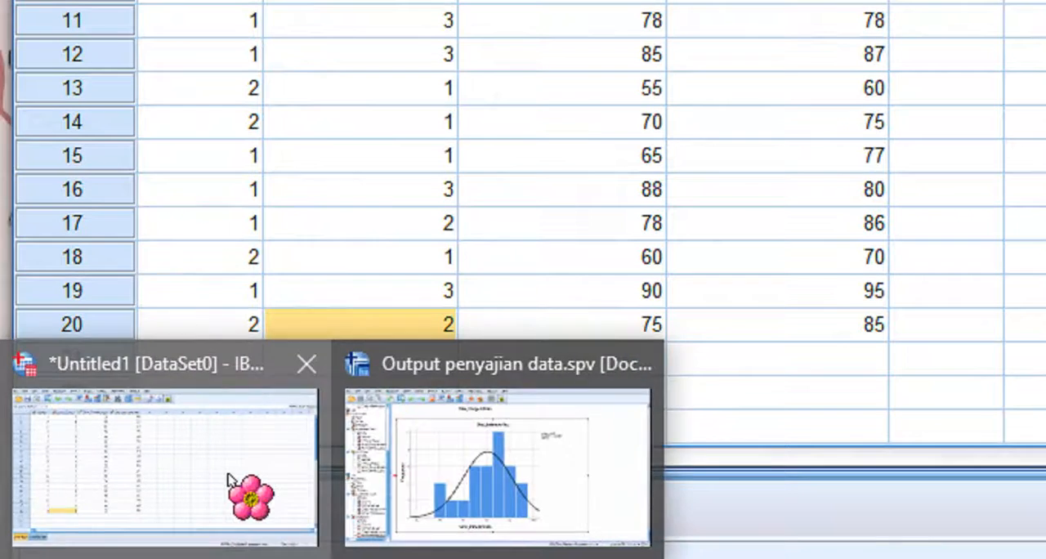
pyautogui.click(221, 482)
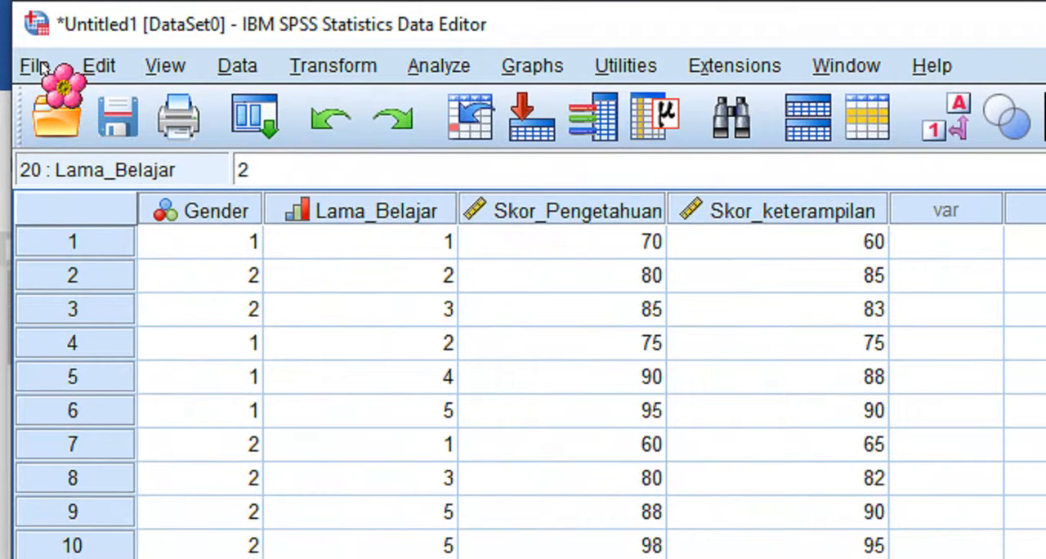
pyautogui.click(36, 66)
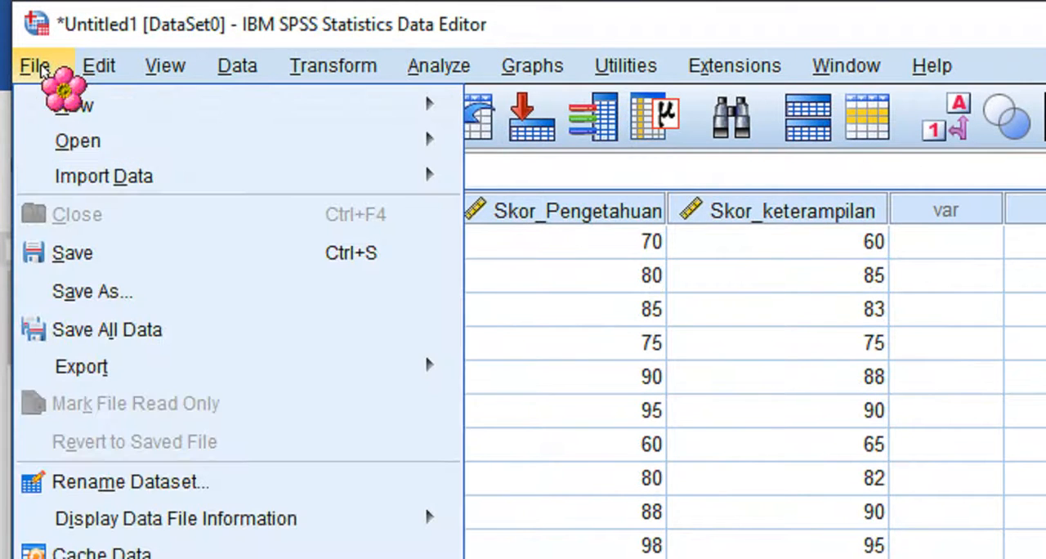
pyautogui.click(95, 255)
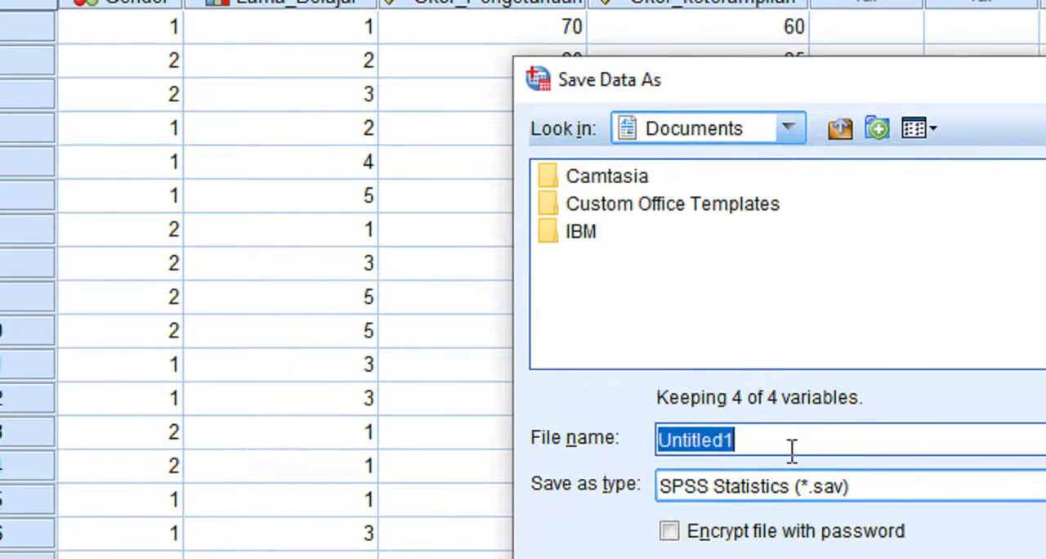
pyautogui.write('In')
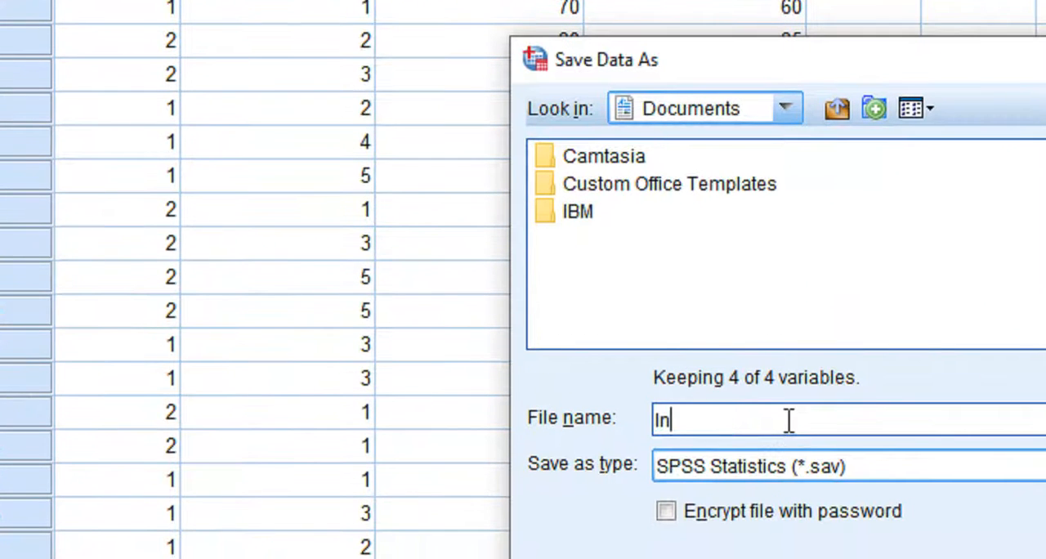
pyautogui.write('put data penyajia')
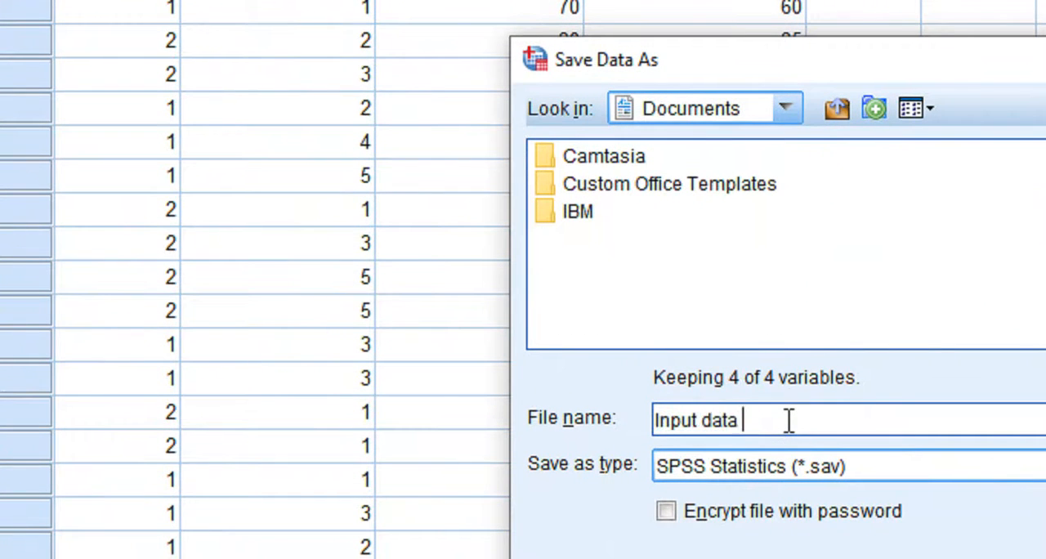
pyautogui.write('n')
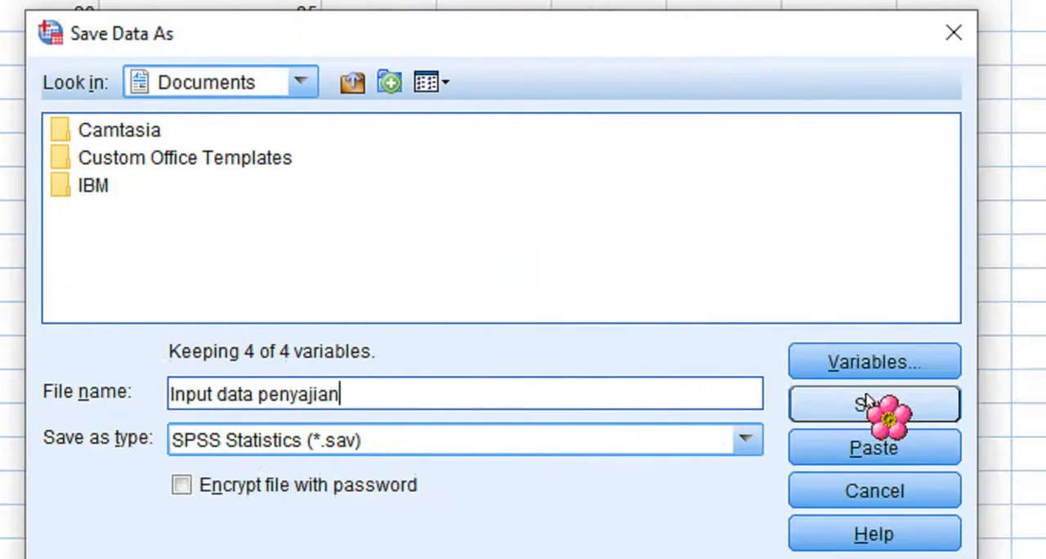
pyautogui.click(867, 404)
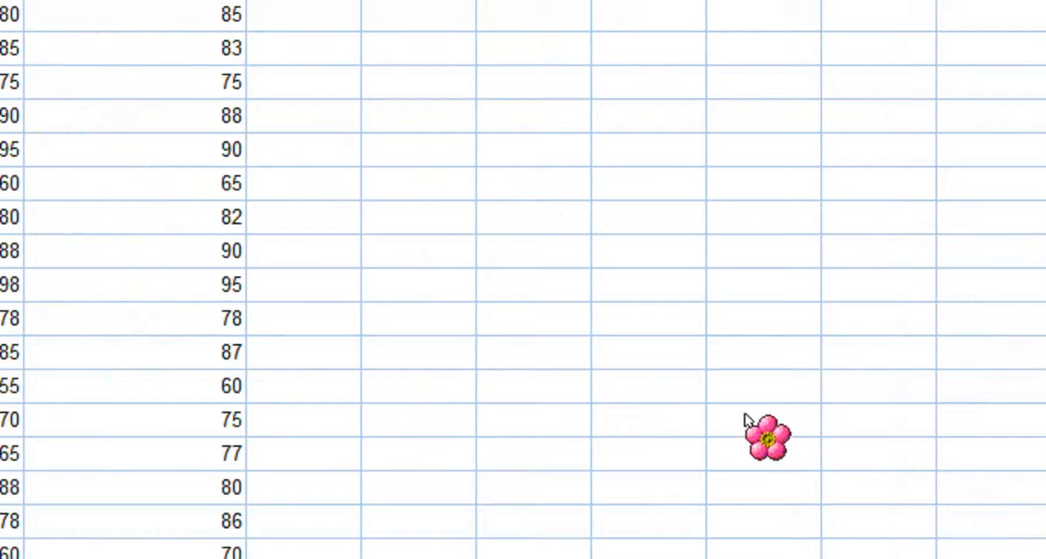